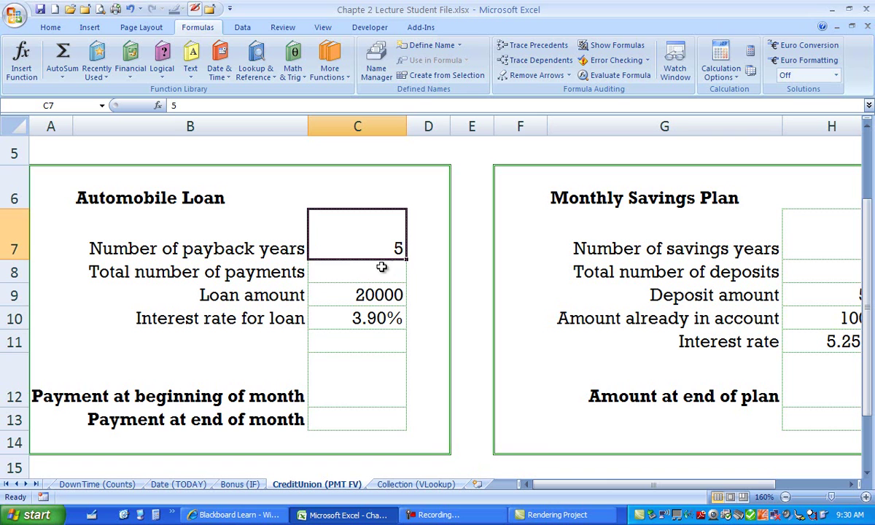
Calculate the total number of payments for the automobile loan in C8 with the formula =C7*12.
click(377, 274)
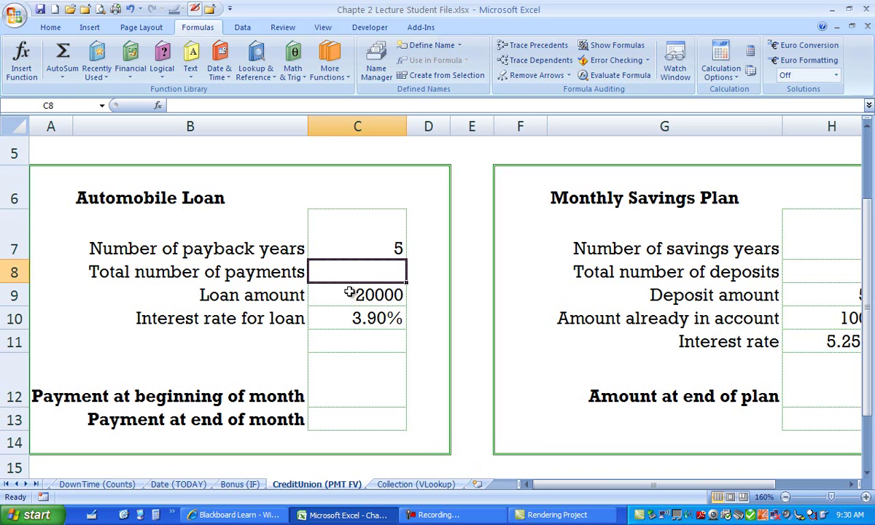
text(=)
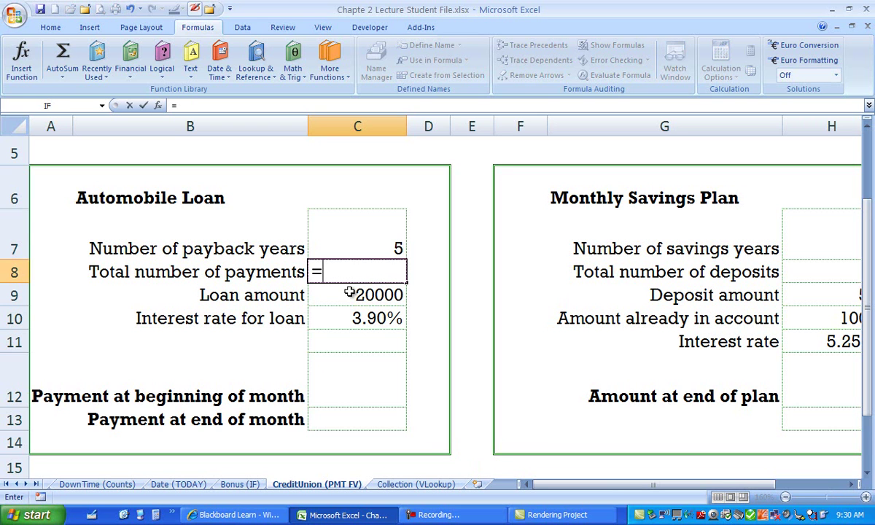
click(379, 245)
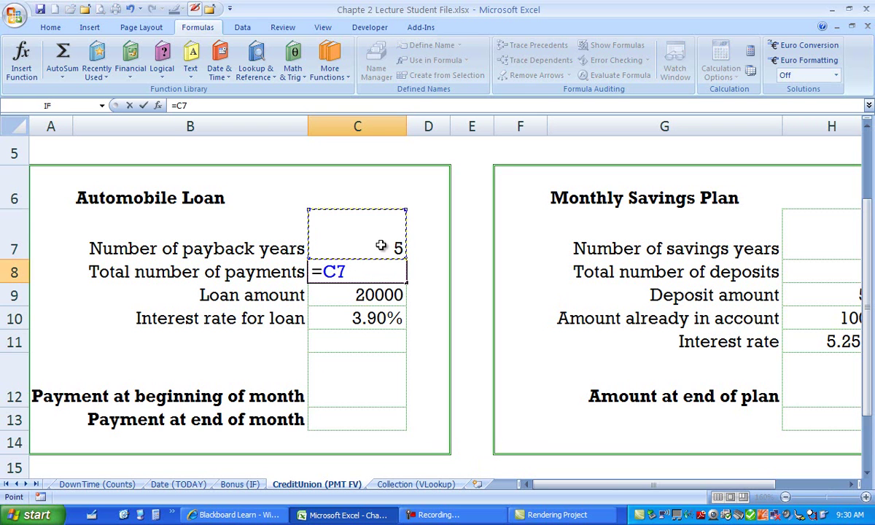
text(*12)
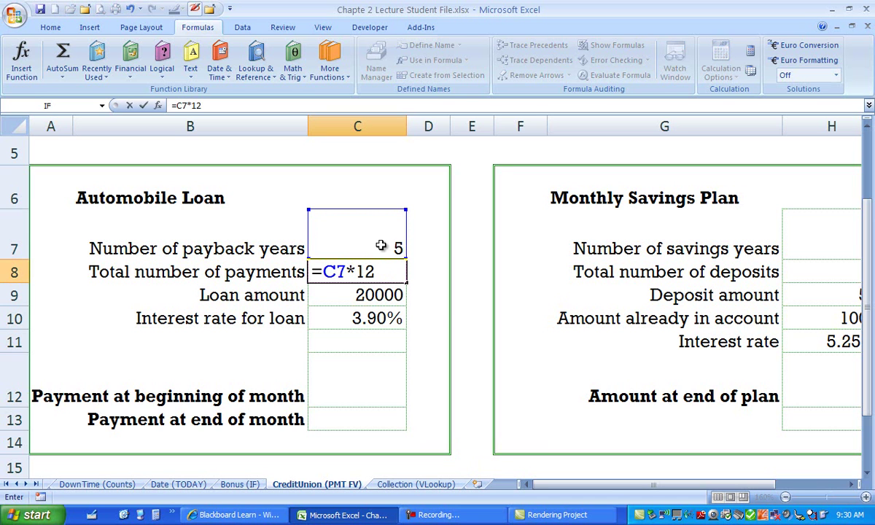
key(Return)
click(393, 271)
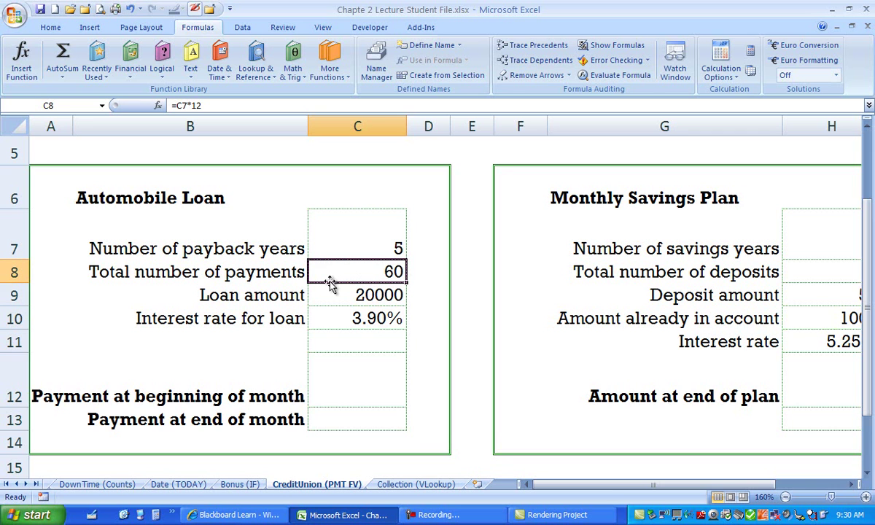
Insert the financial function PMT in C12 for the payment at beginning of month, keeping the loan inputs uncovered.
click(397, 302)
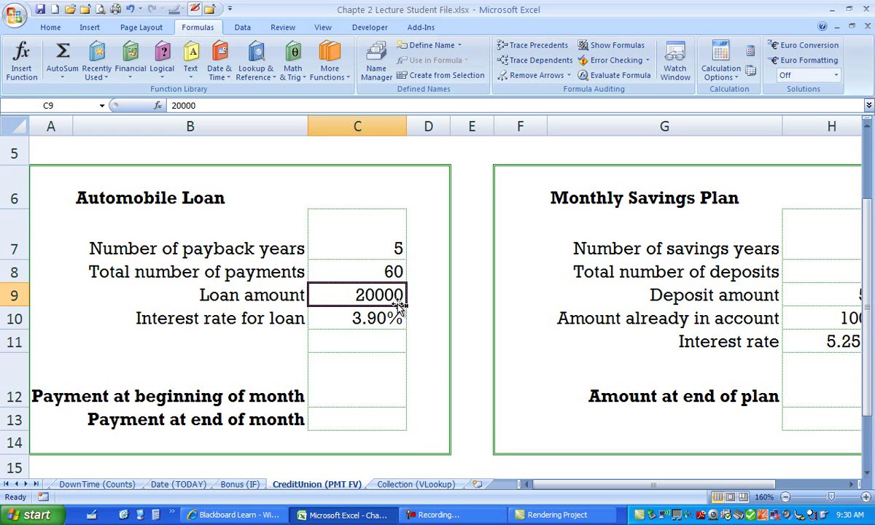
click(383, 318)
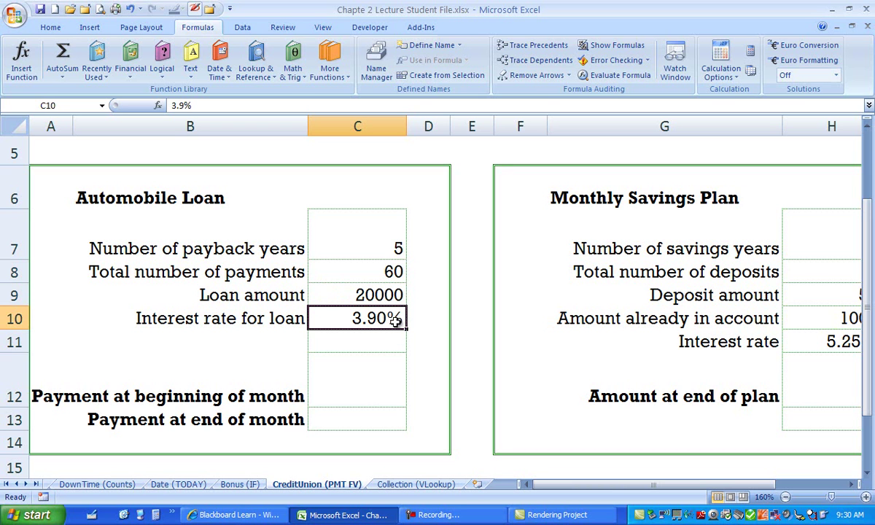
click(370, 396)
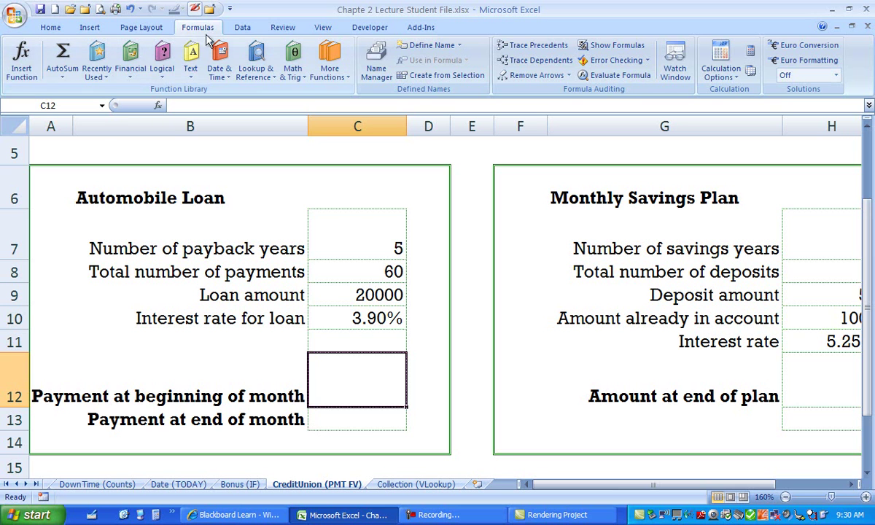
click(133, 76)
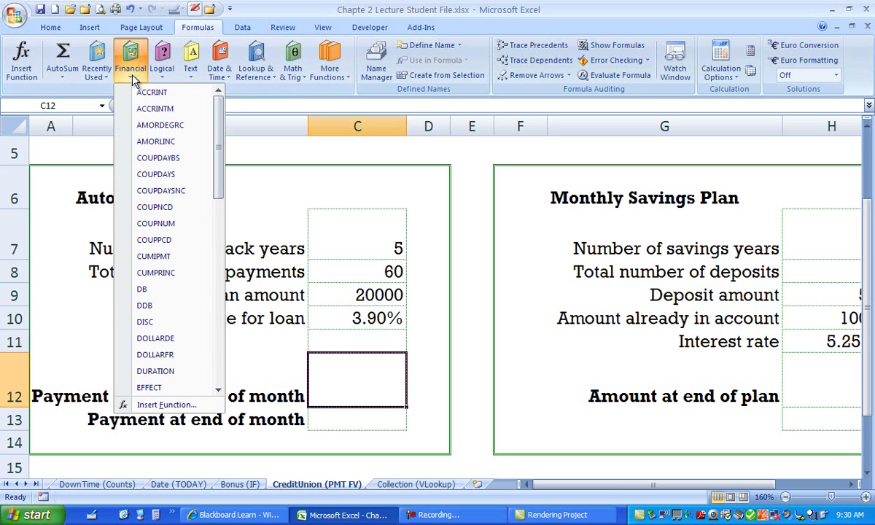
drag(217, 150, 216, 282)
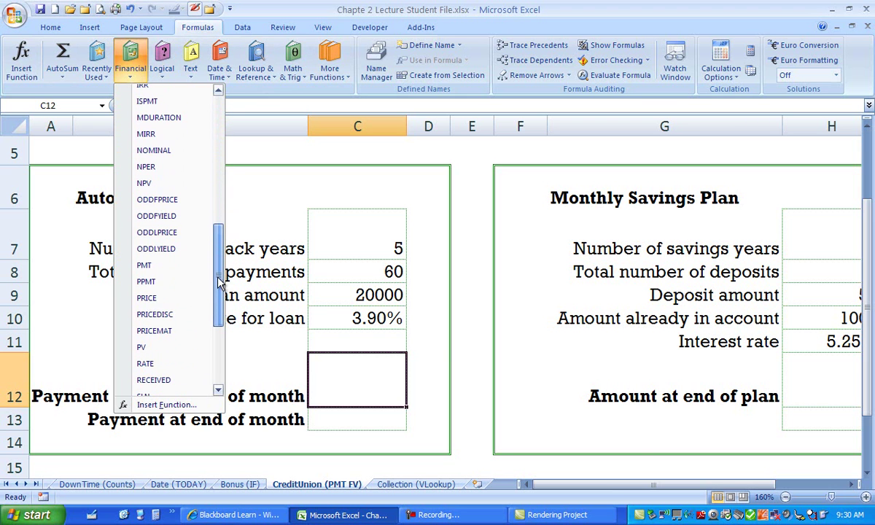
click(178, 267)
drag(410, 252, 587, 148)
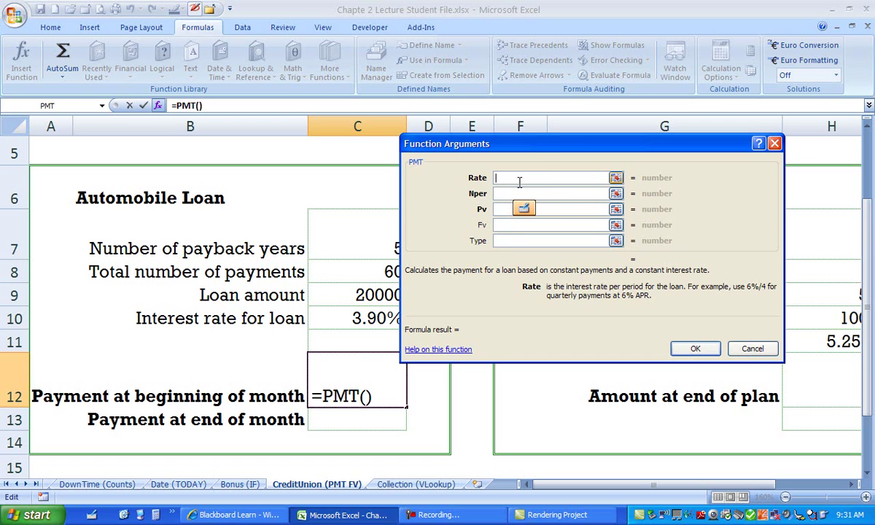
drag(540, 148, 559, 140)
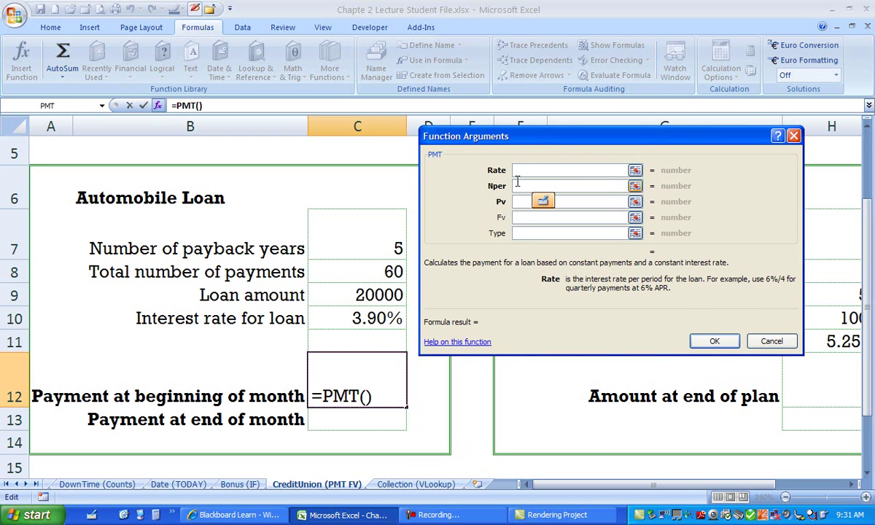
Set the PMT function's Rate argument to the monthly interest rate, C10/12.
click(388, 317)
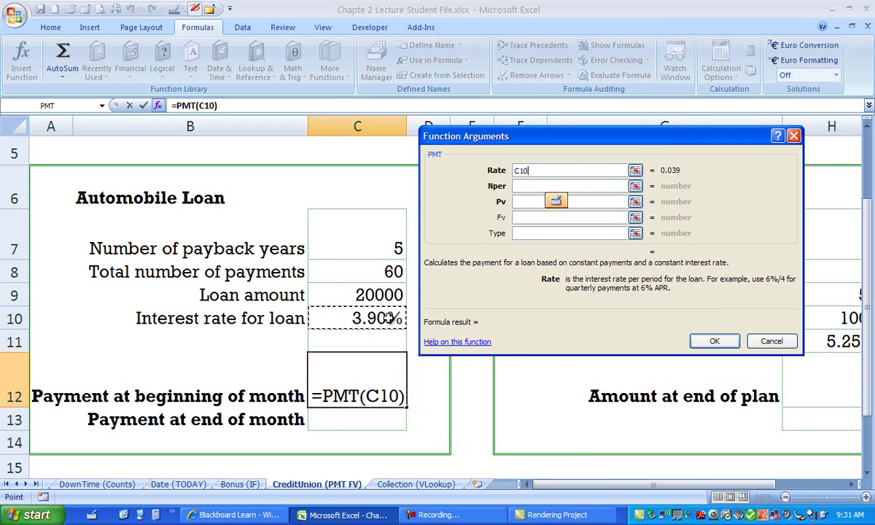
click(545, 169)
text(/)
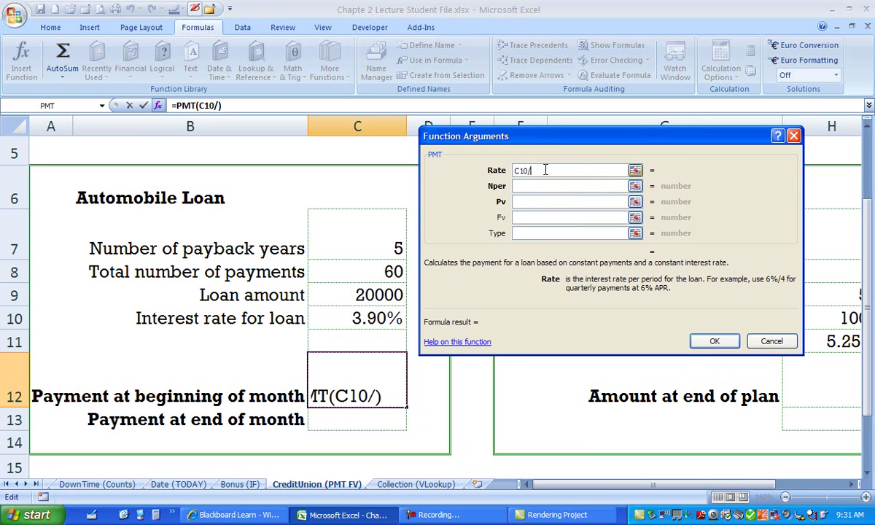
text(12)
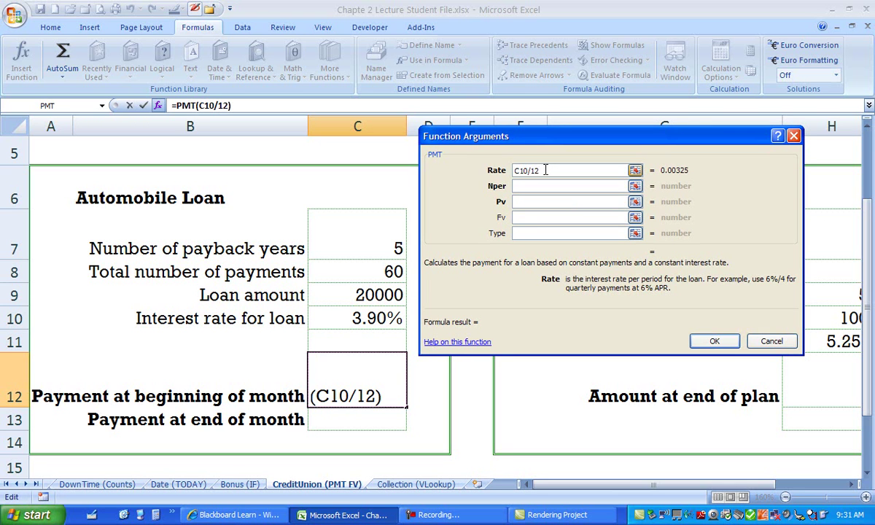
Set the PMT function's Nper argument to C8 and its Pv argument to -C9.
key(Tab)
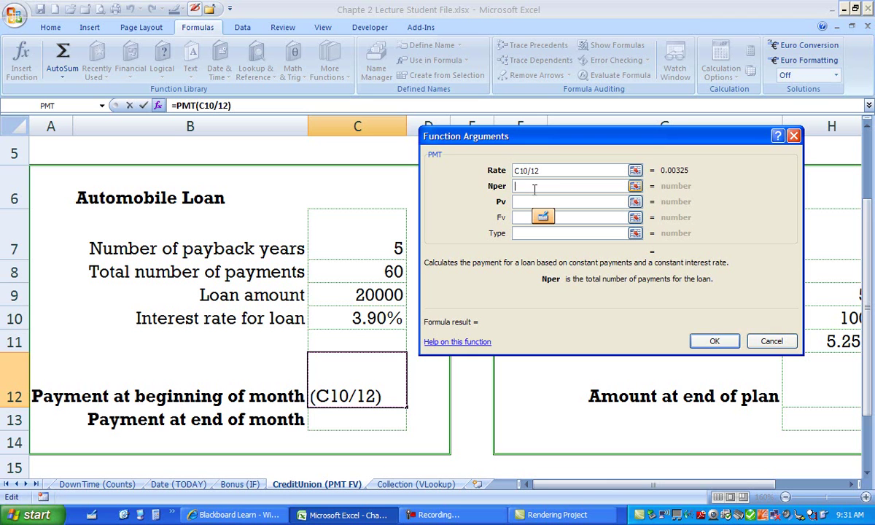
click(394, 271)
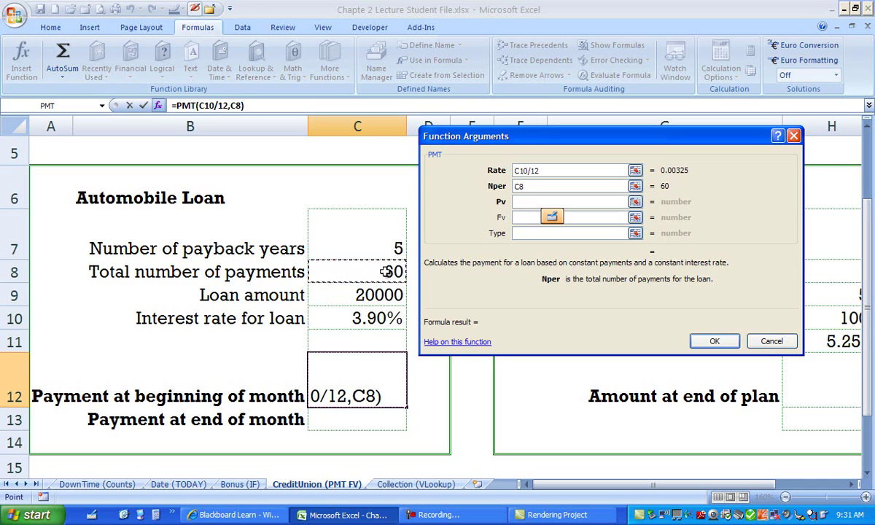
click(523, 202)
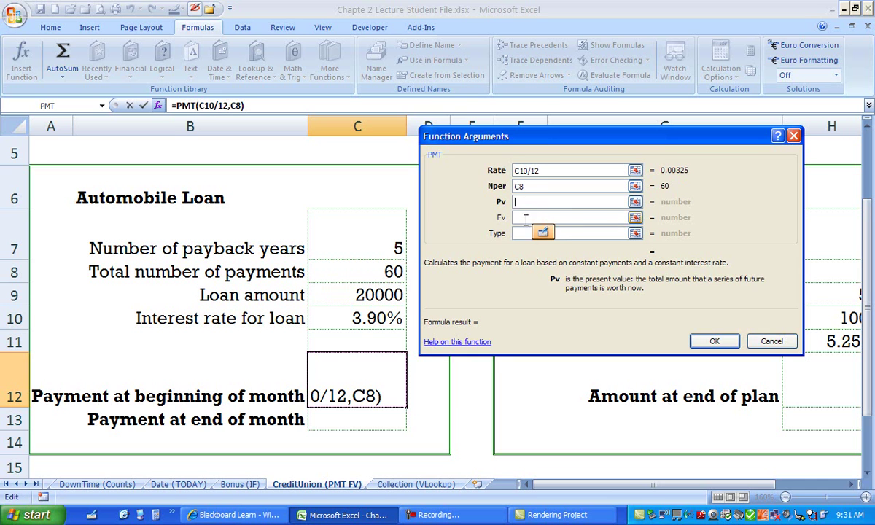
click(378, 293)
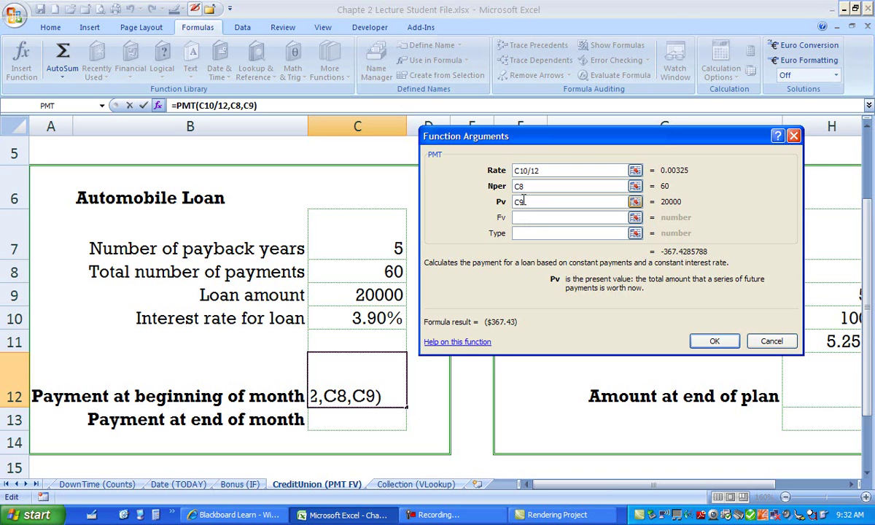
text(-)
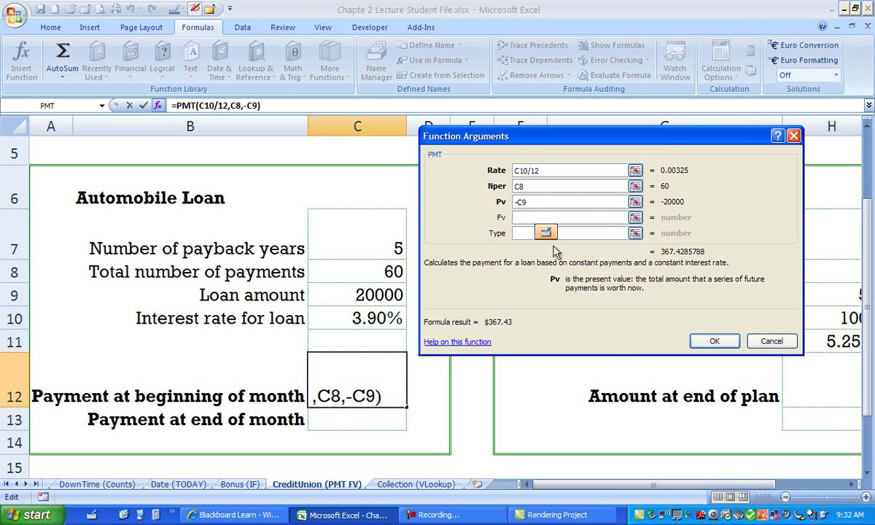
Leave the Fv and Type arguments empty and complete the PMT function in C12.
click(571, 217)
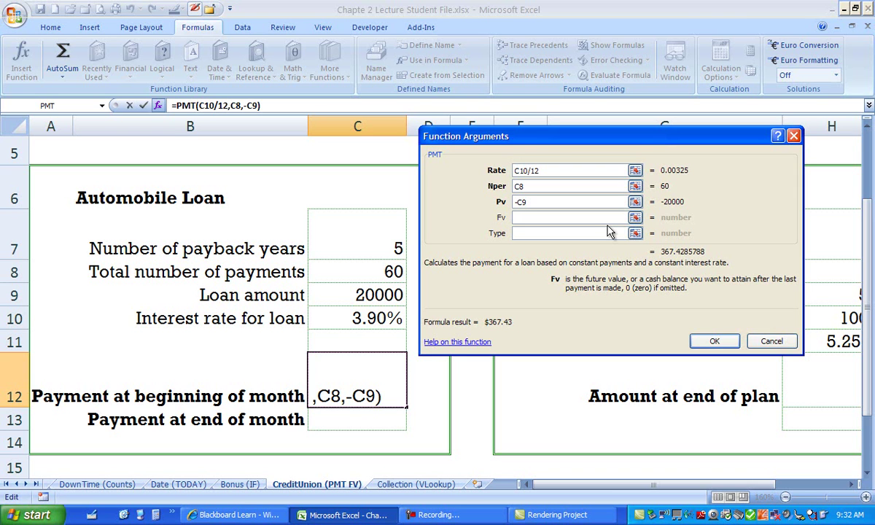
key(Tab)
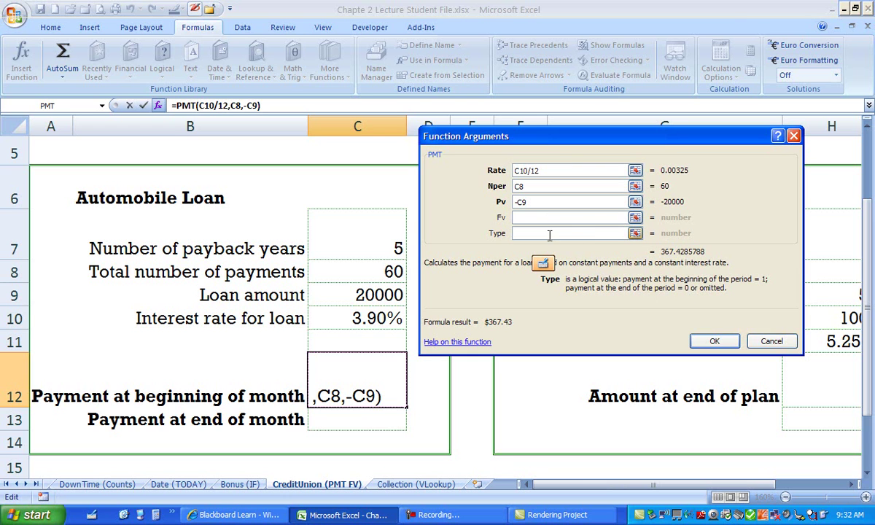
click(715, 341)
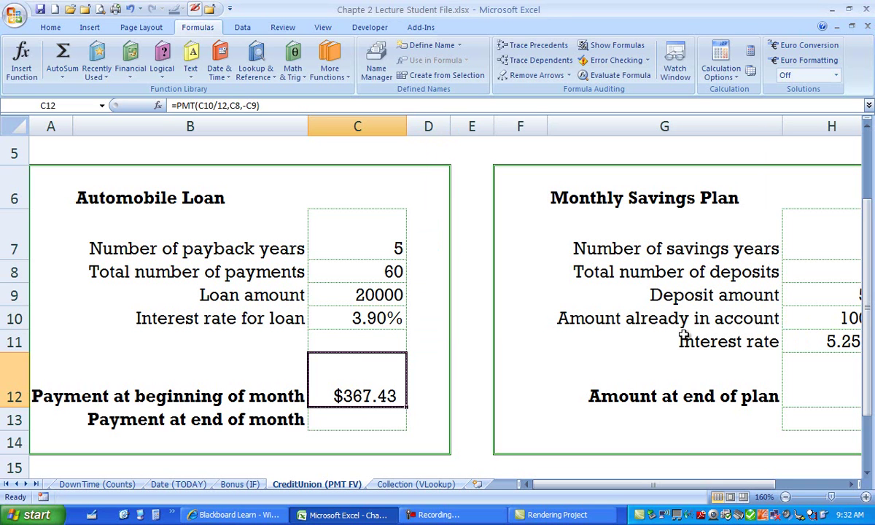
Change the automobile loan amount to 15000 and its interest rate to 2%.
click(394, 288)
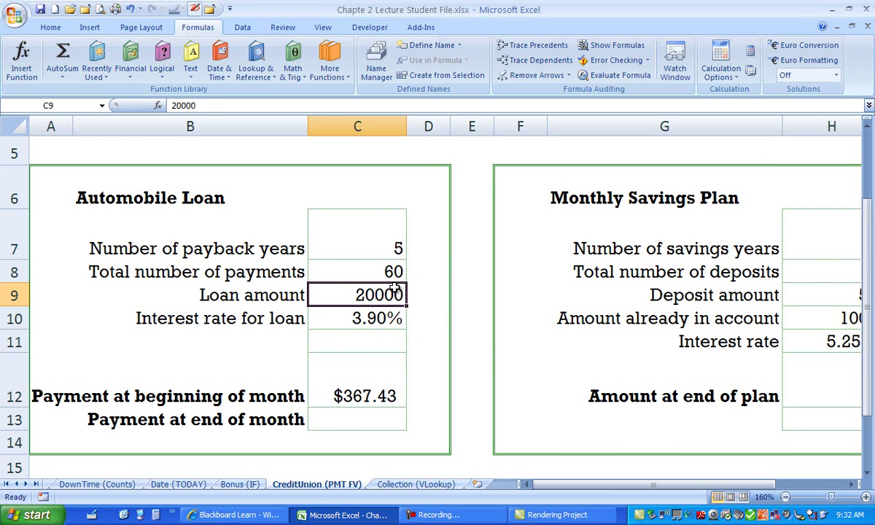
text(15000)
key(Tab)
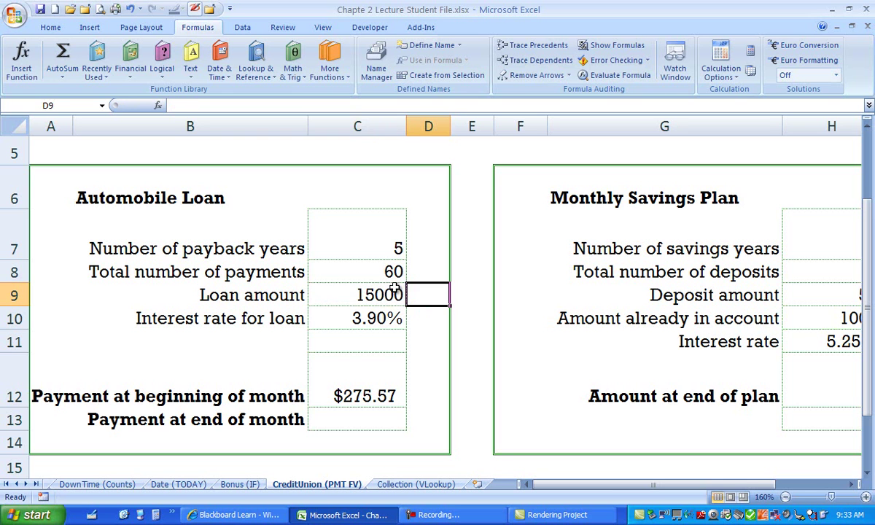
click(385, 314)
text(2)
key(Tab)
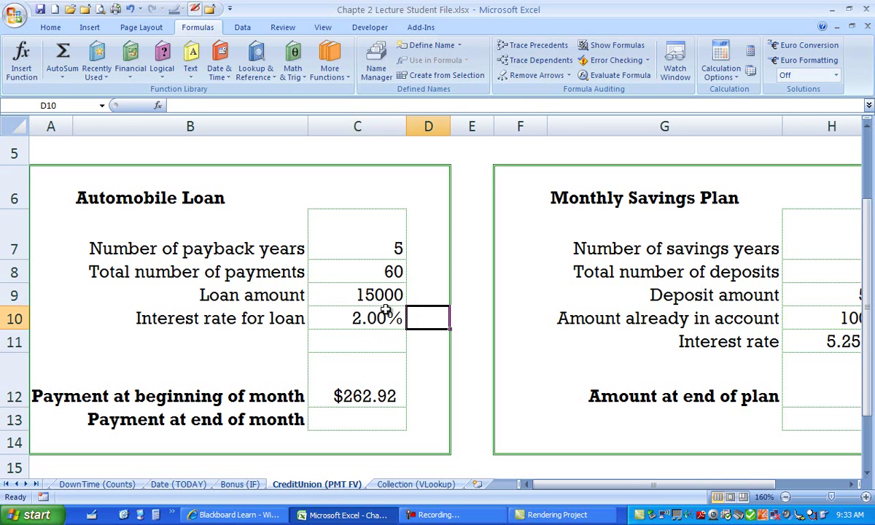
Change the automobile loan's number of payback years to 3.
click(384, 239)
text(3)
key(Tab)
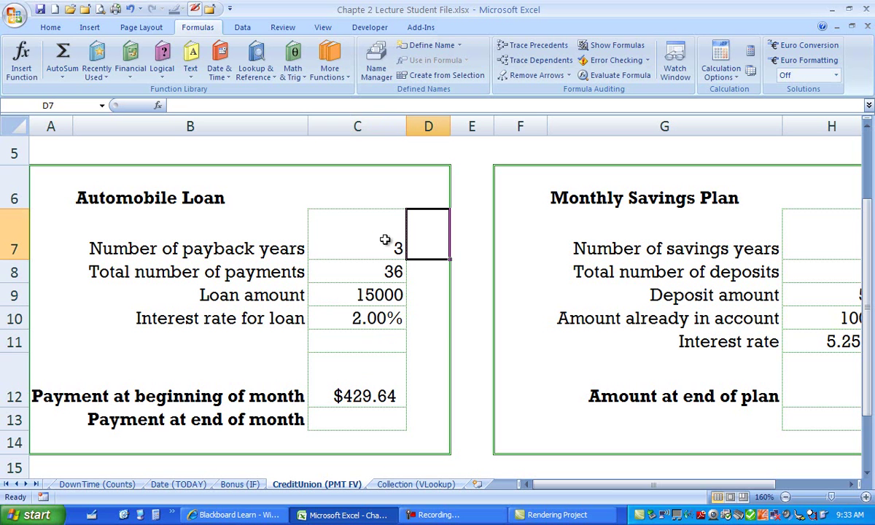
Examine how the total number of payments formula in C8 refers to the payback years, without editing it.
click(385, 241)
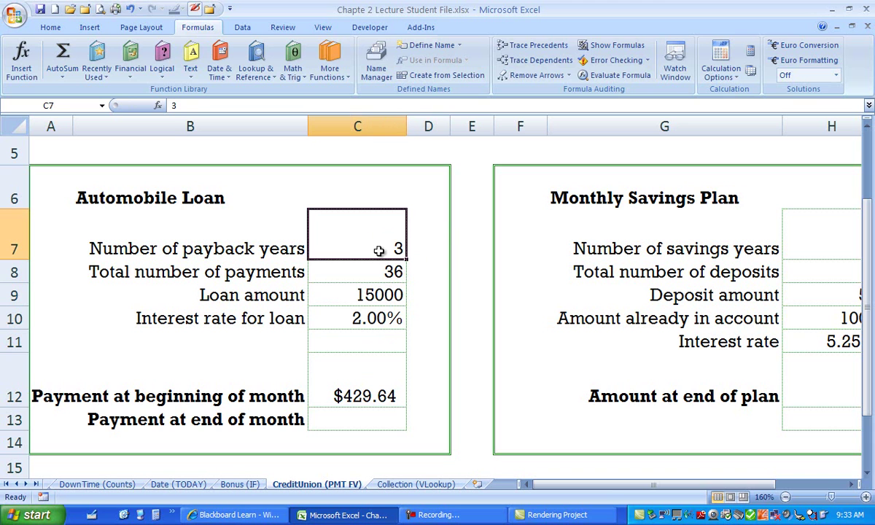
click(399, 271)
double_click(403, 271)
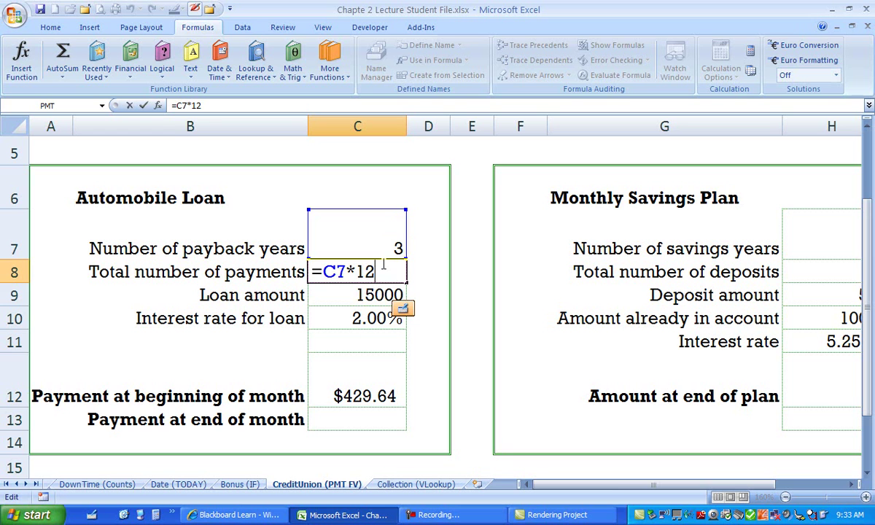
key(Escape)
Set the automobile loan's number of payback years to 5.
click(382, 228)
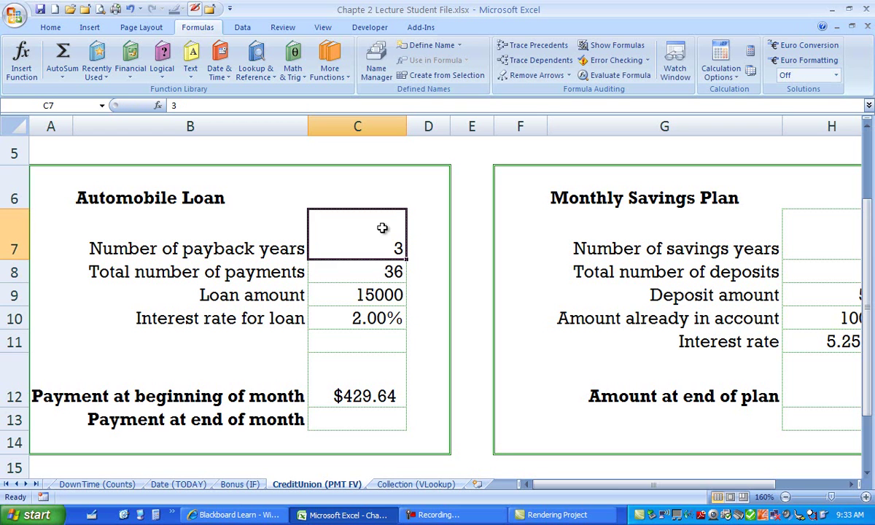
text(5)
key(Return)
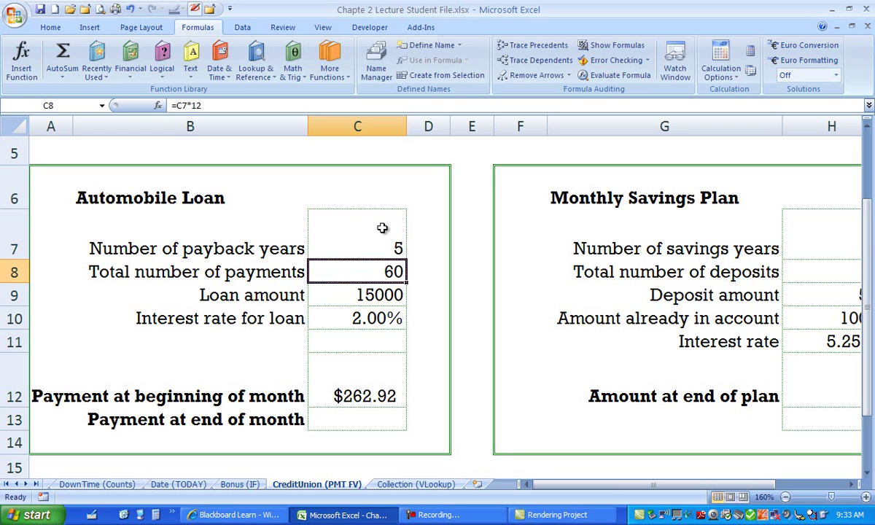
Set the automobile loan amount to 20000 and its interest rate to 3.5%.
click(394, 288)
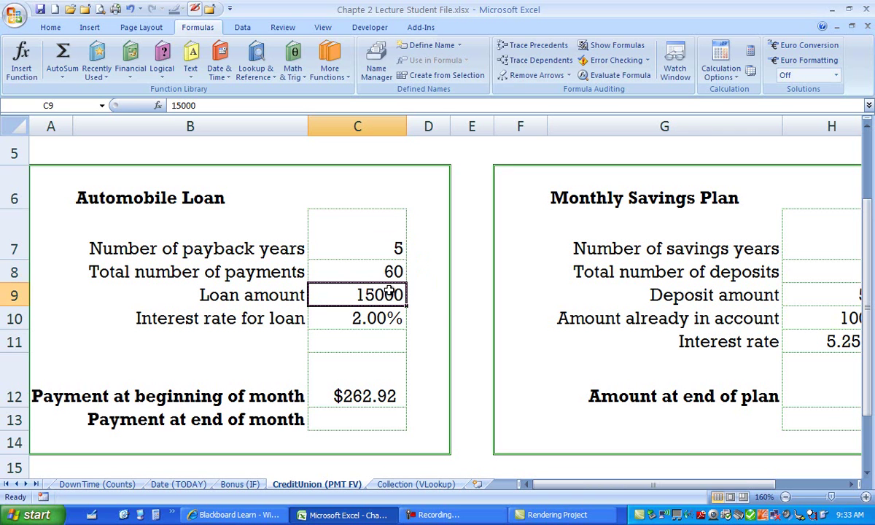
text(20000)
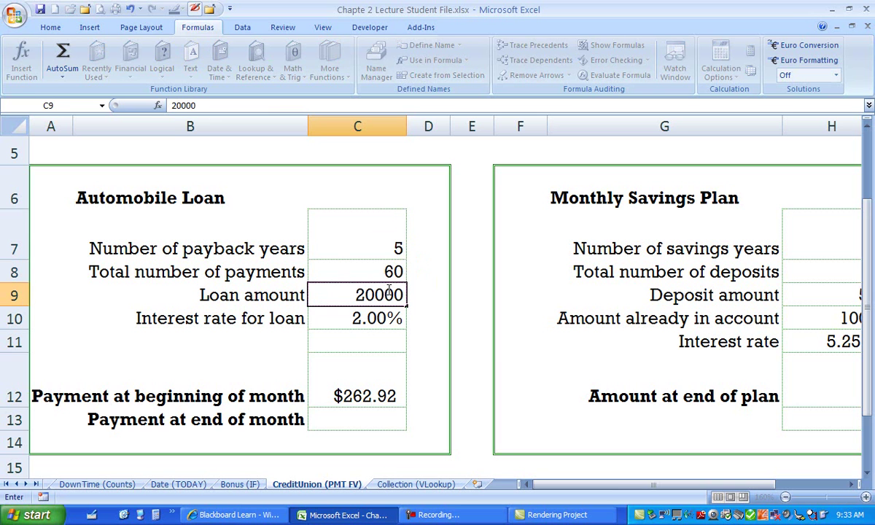
key(Return)
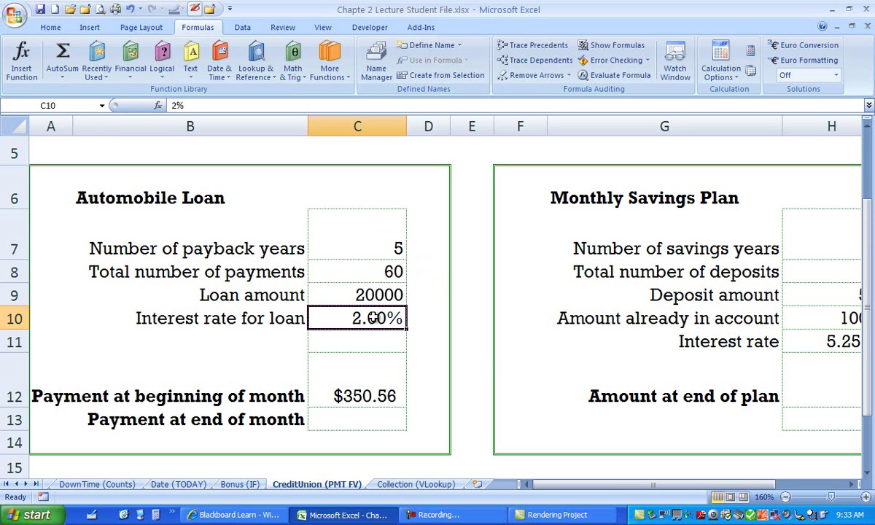
text(3.5)
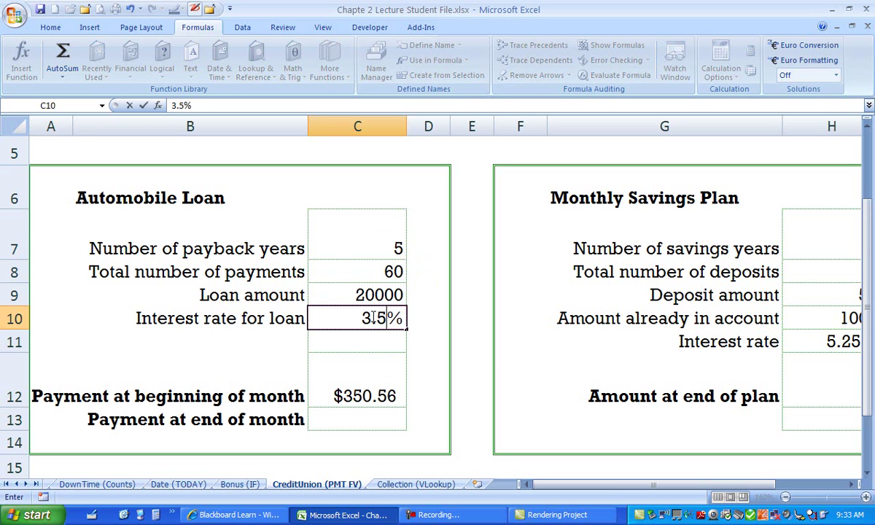
key(Return)
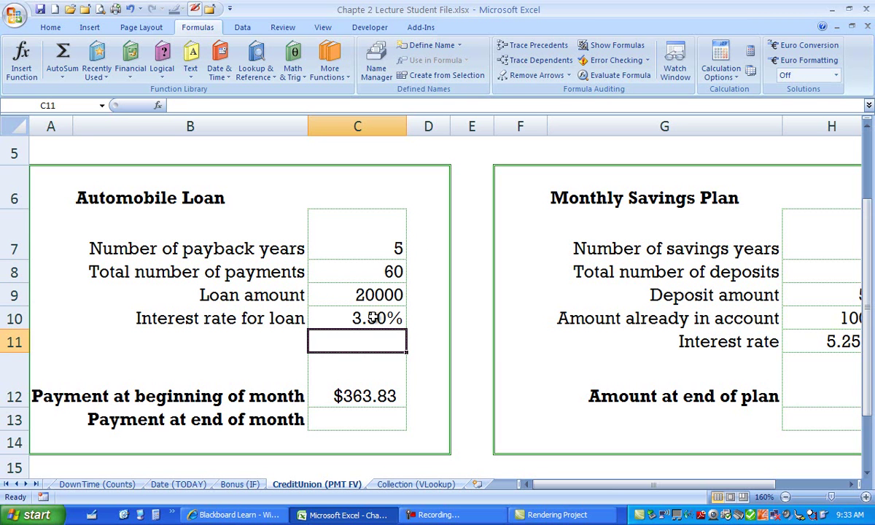
click(372, 318)
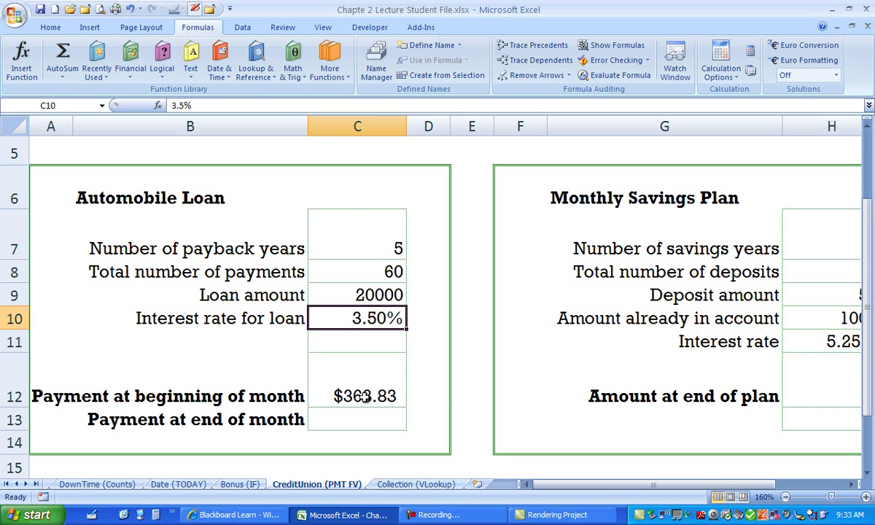
Examine the rate, nper and pv arguments of the PMT formula in C12, including the minus sign before C9, without editing it.
double_click(364, 396)
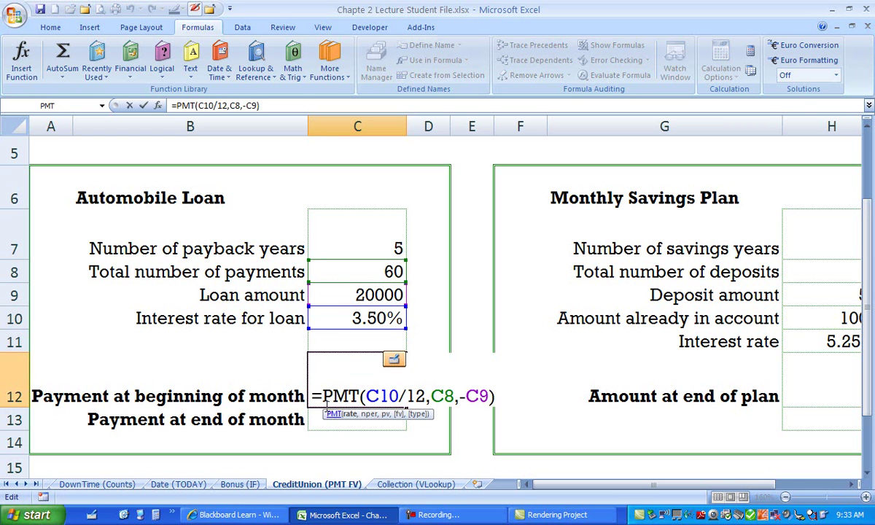
drag(312, 396, 362, 395)
click(359, 396)
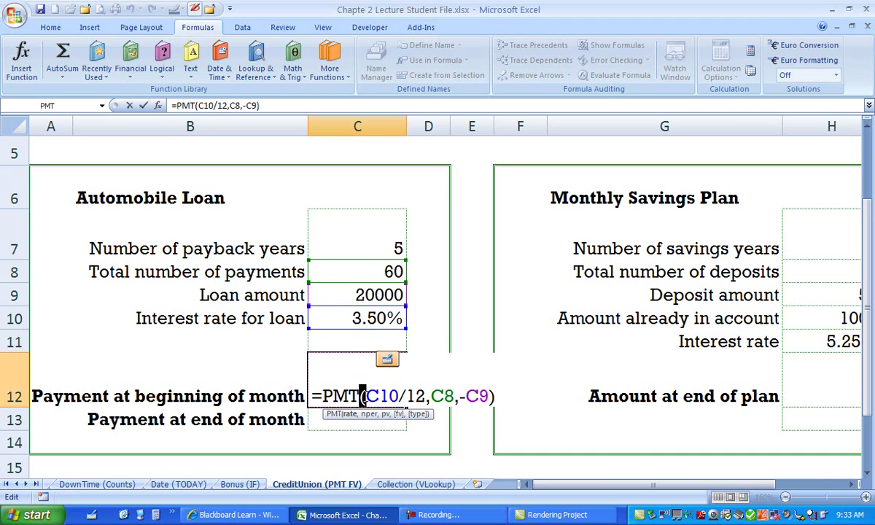
click(353, 415)
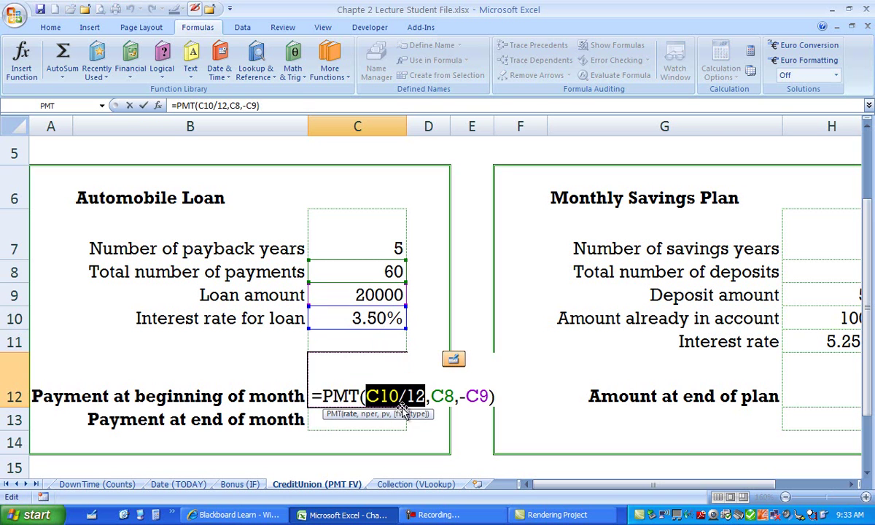
click(370, 414)
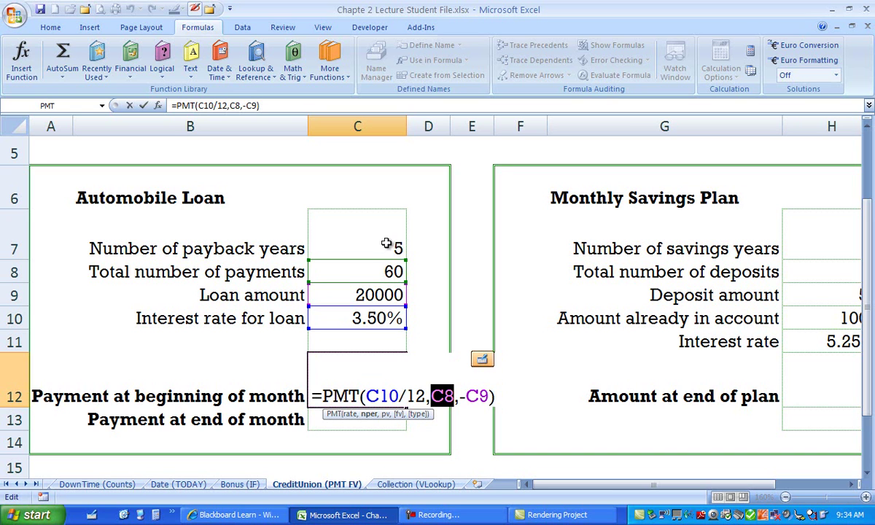
click(387, 415)
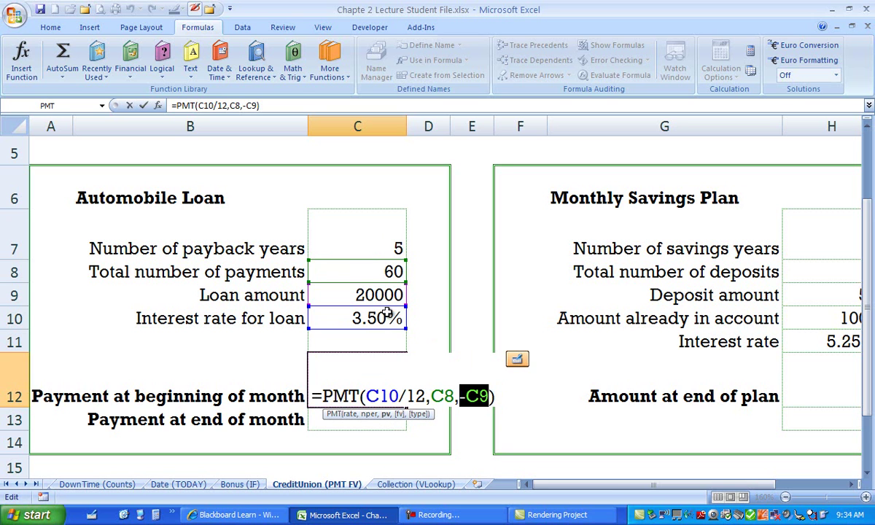
click(463, 397)
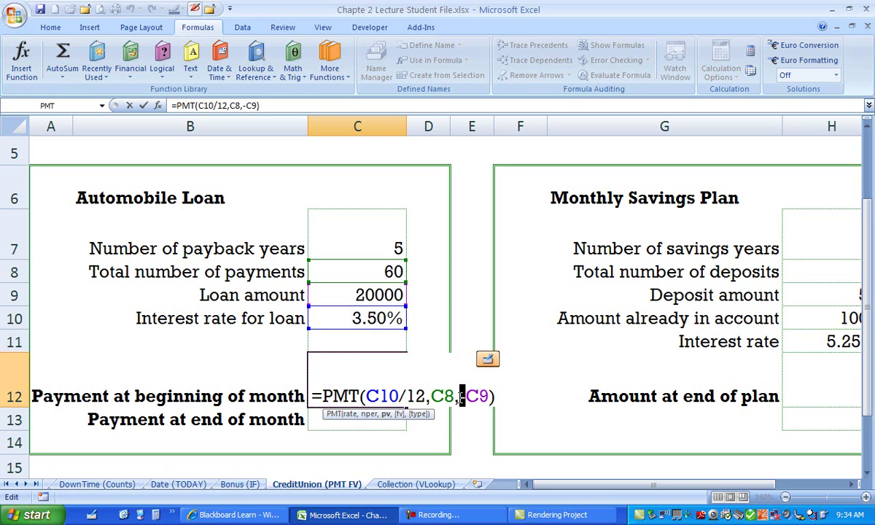
key(ctrl+Return)
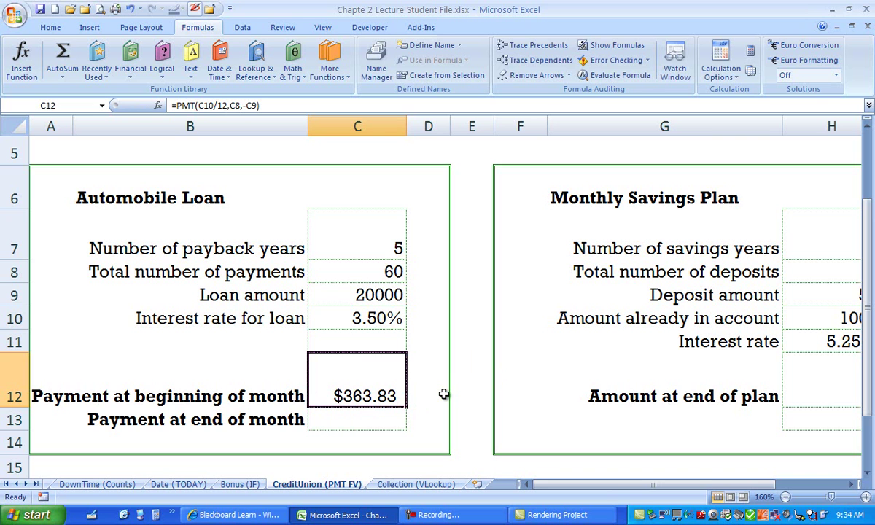
Recheck the pv argument of the beginning-of-month payment formula and clear the contents of C12.
click(369, 419)
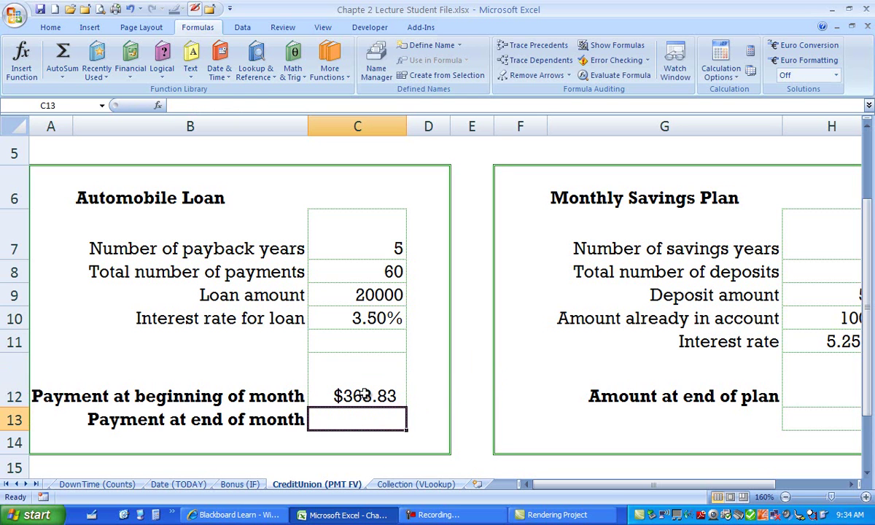
double_click(351, 373)
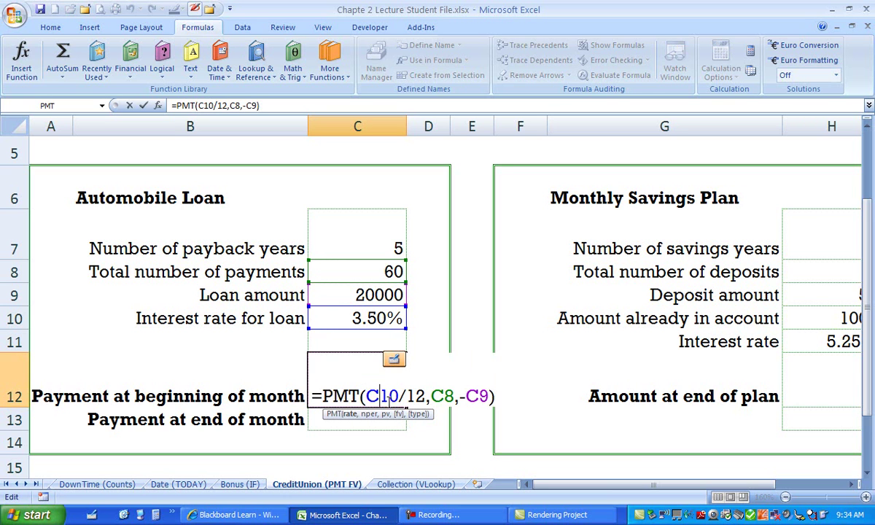
click(388, 414)
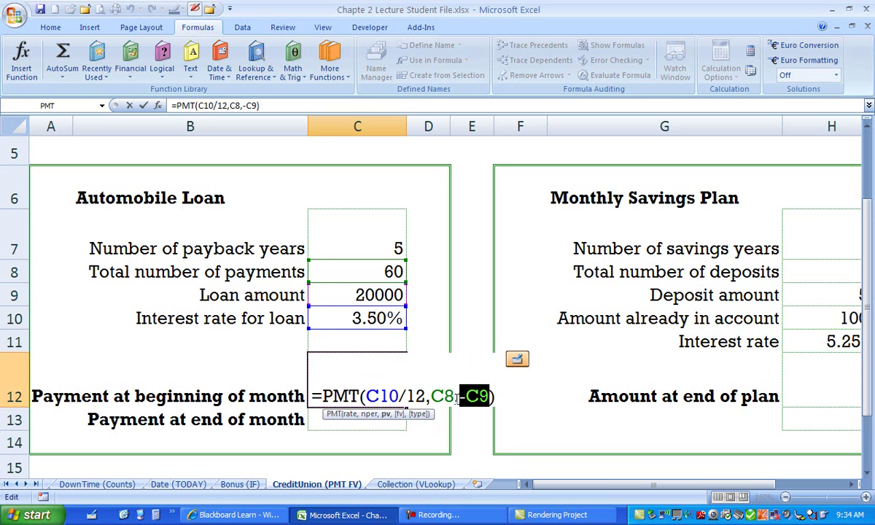
key(ctrl+Return)
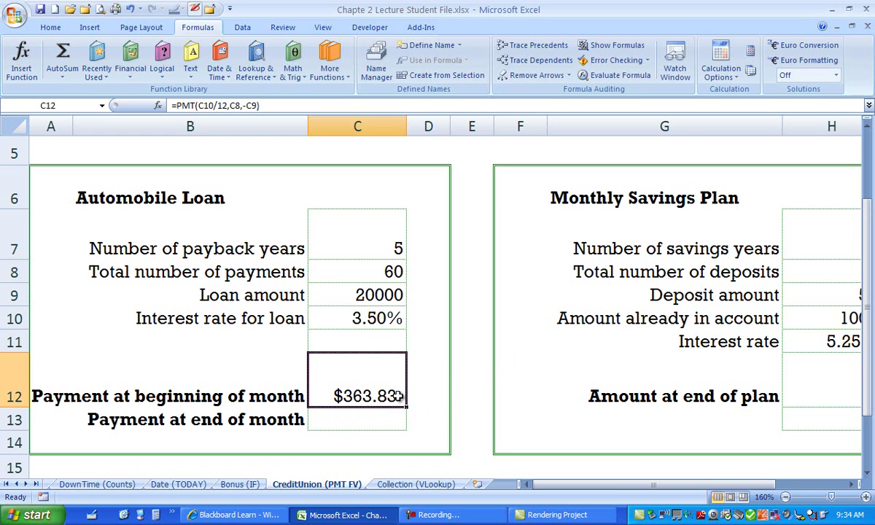
key(Delete)
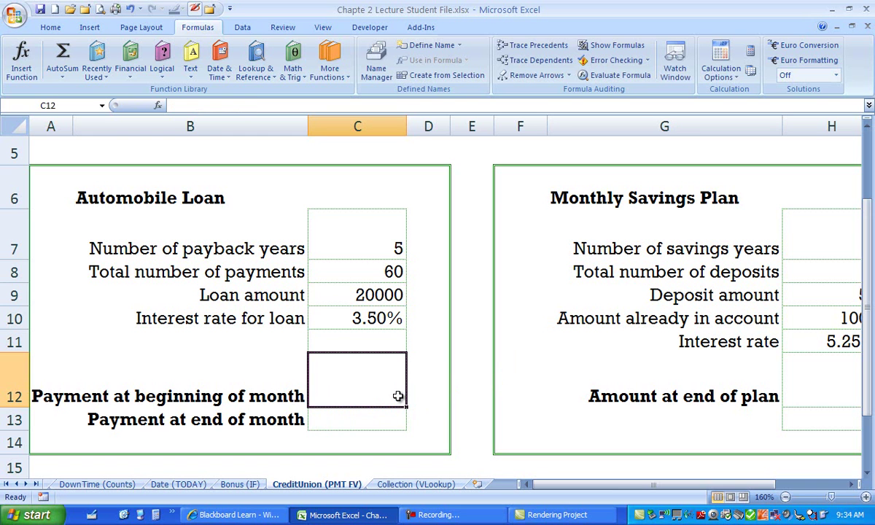
click(131, 64)
drag(219, 176, 222, 302)
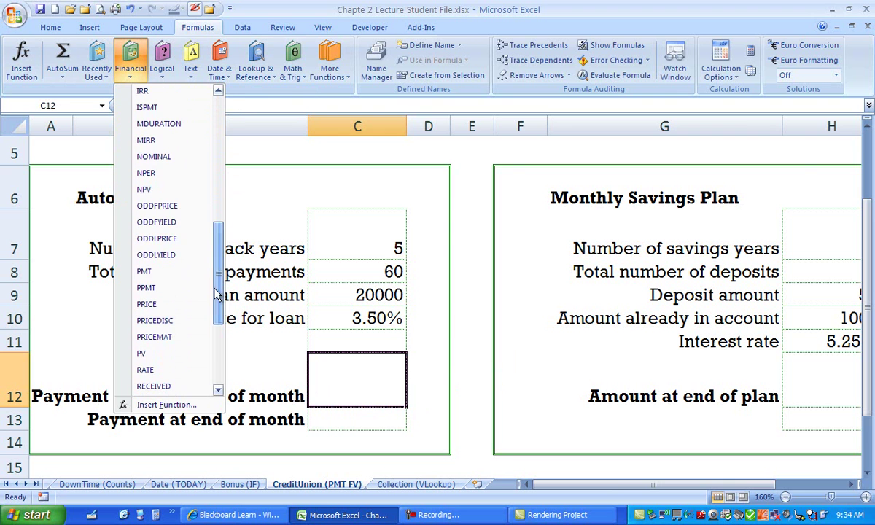
click(168, 274)
drag(554, 142, 585, 164)
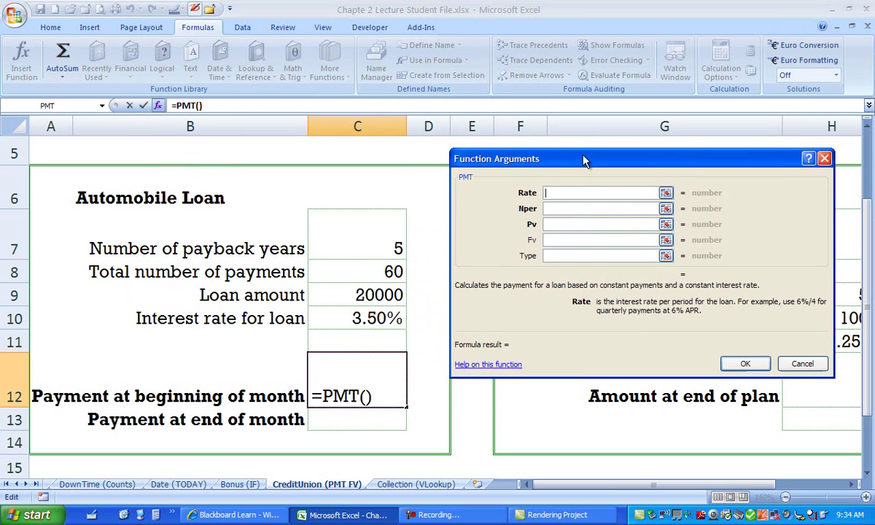
click(374, 322)
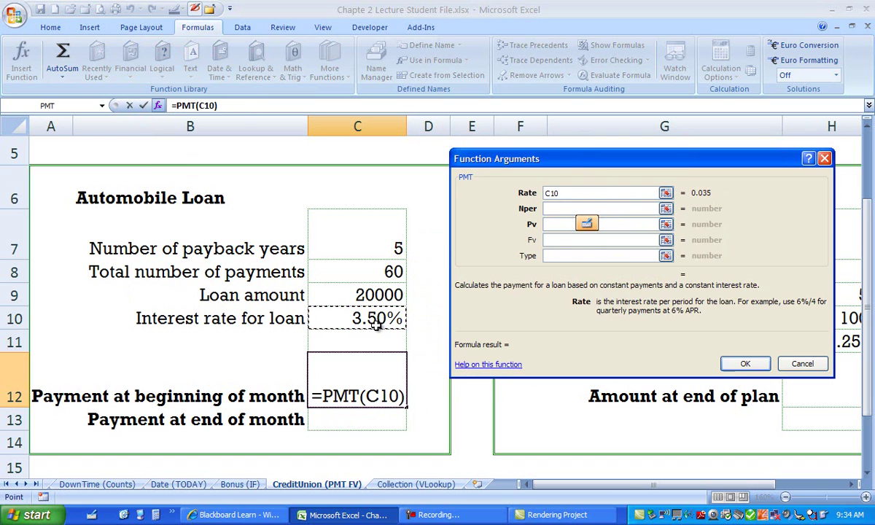
text(/12)
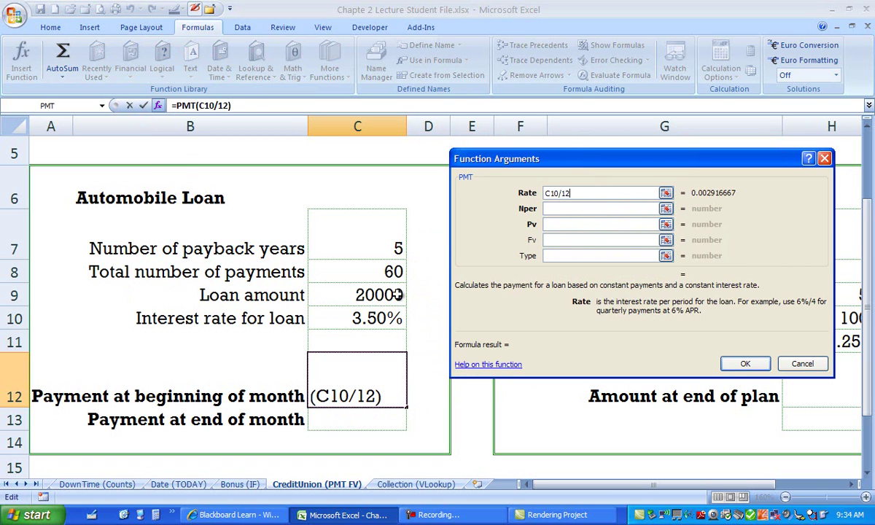
key(Return)
click(438, 304)
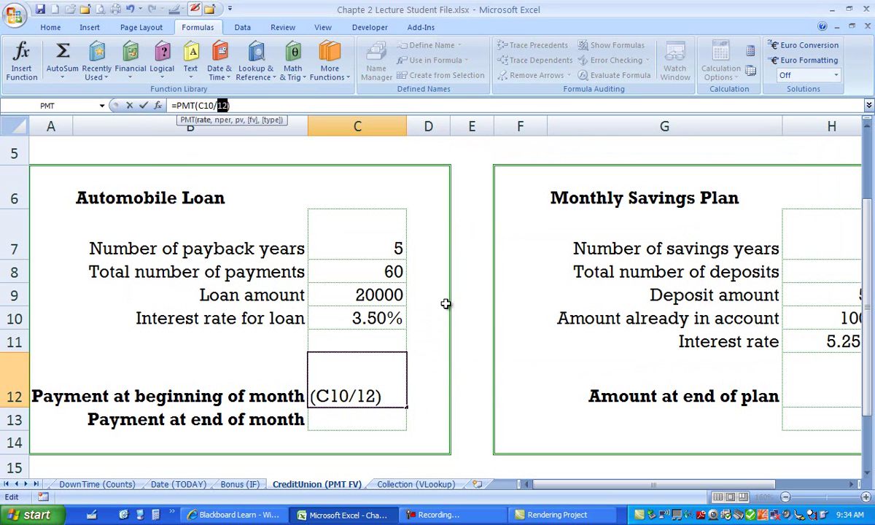
key(Escape)
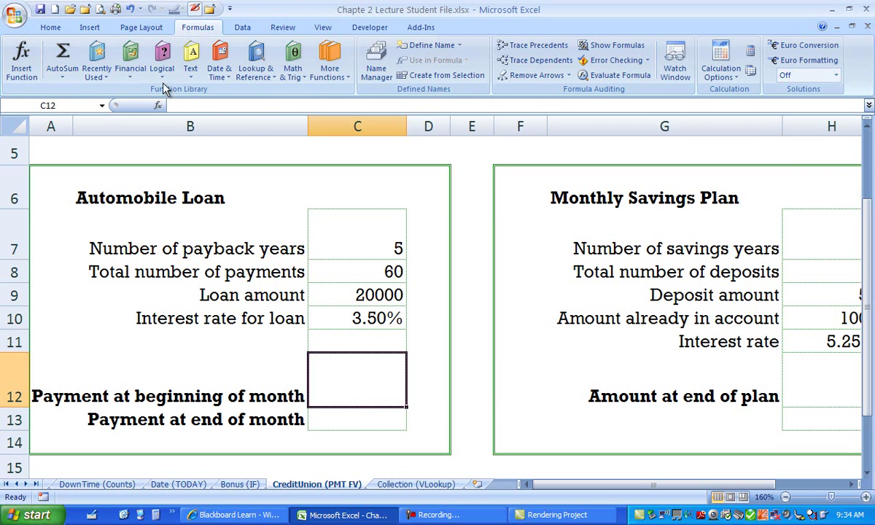
Insert the PMT function in C12 with C10/12 as the Rate and C8 as the Nper argument.
click(131, 60)
drag(219, 184, 221, 312)
click(145, 263)
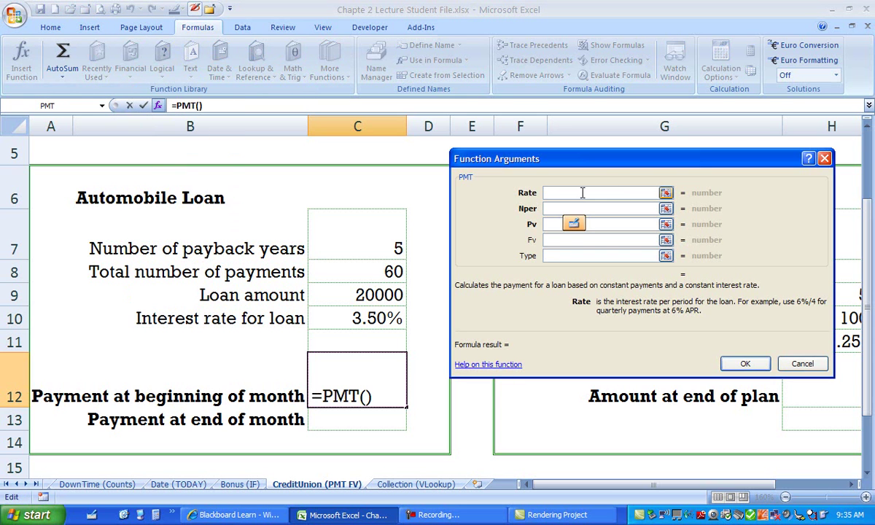
click(376, 317)
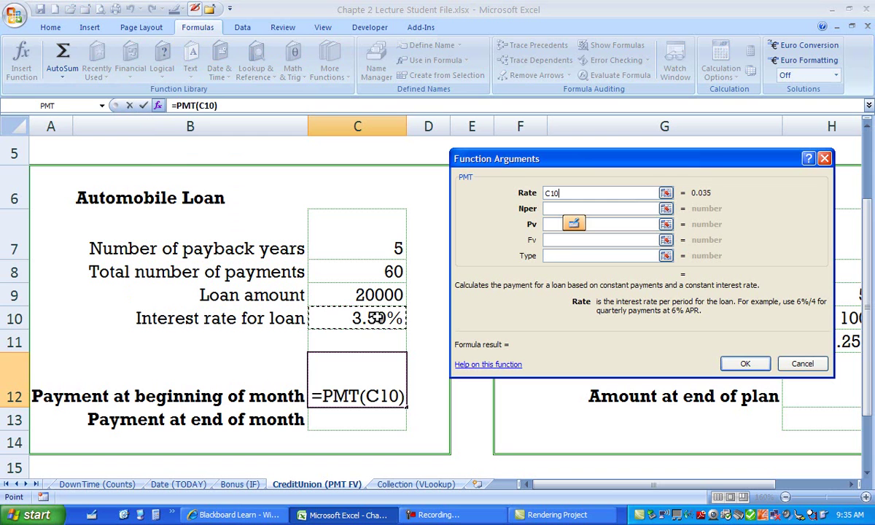
text(/)
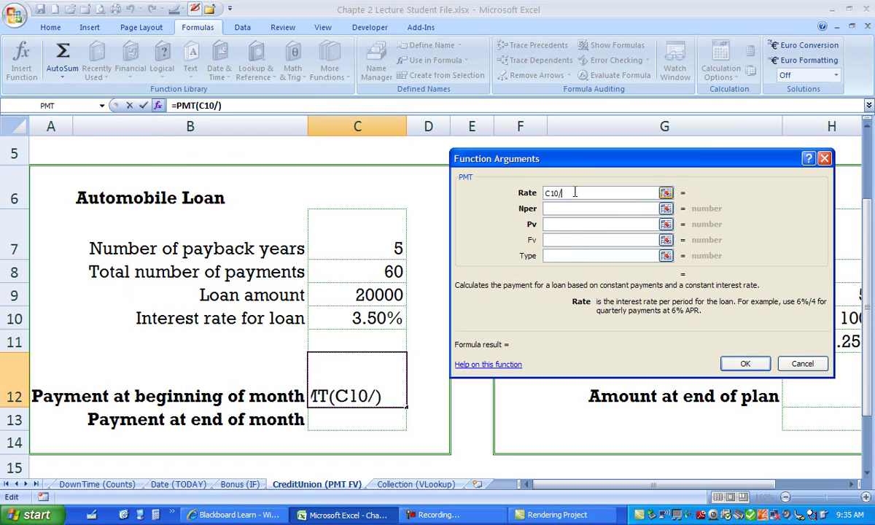
text(12)
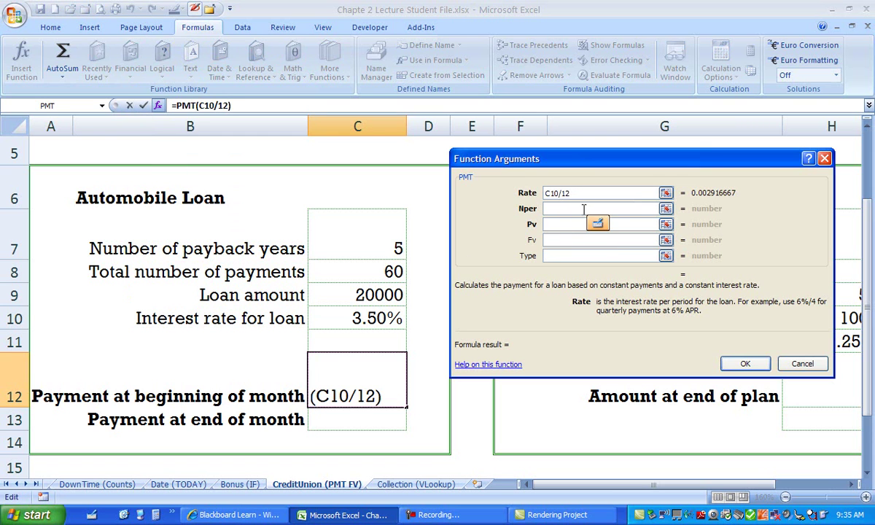
click(587, 209)
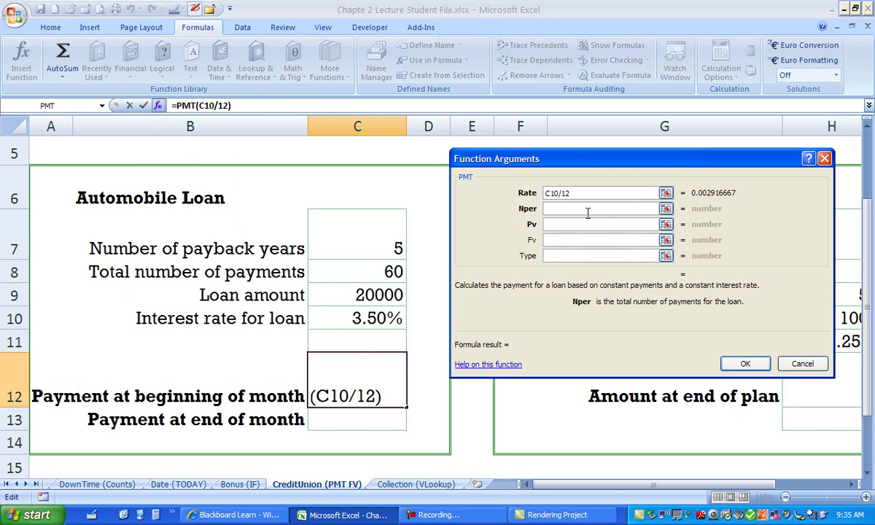
click(365, 270)
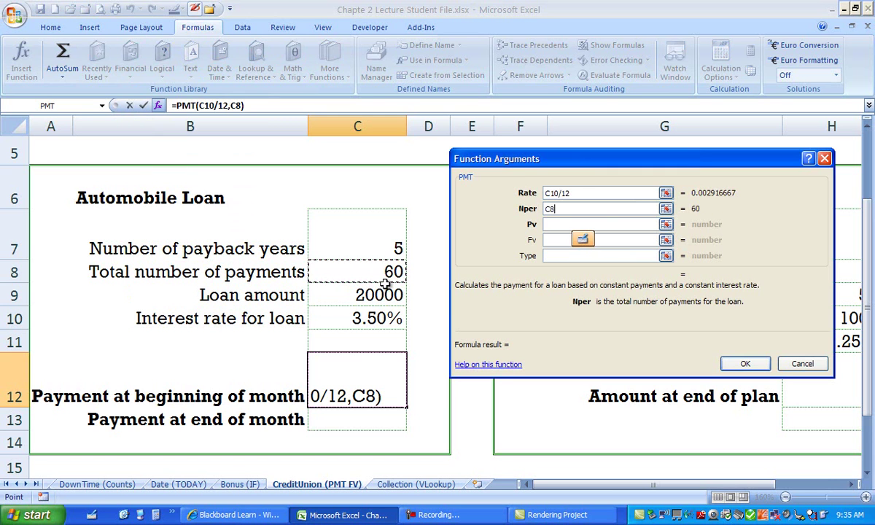
Complete the PMT function in C12 with -C9 as the Pv argument and 1 as the Type argument.
click(555, 225)
click(390, 295)
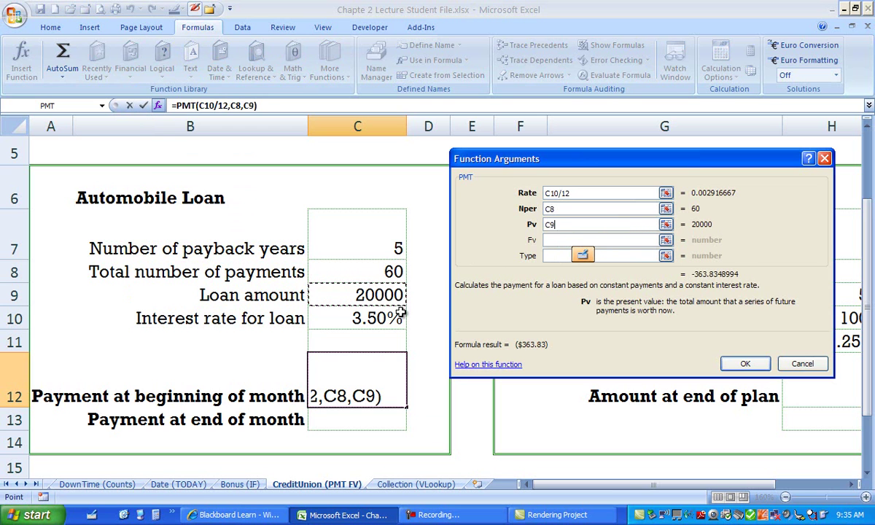
click(556, 224)
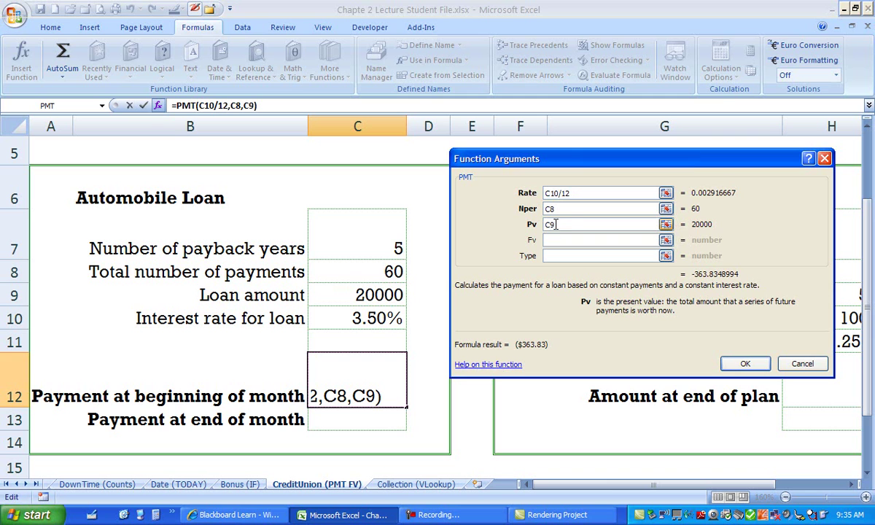
text(-)
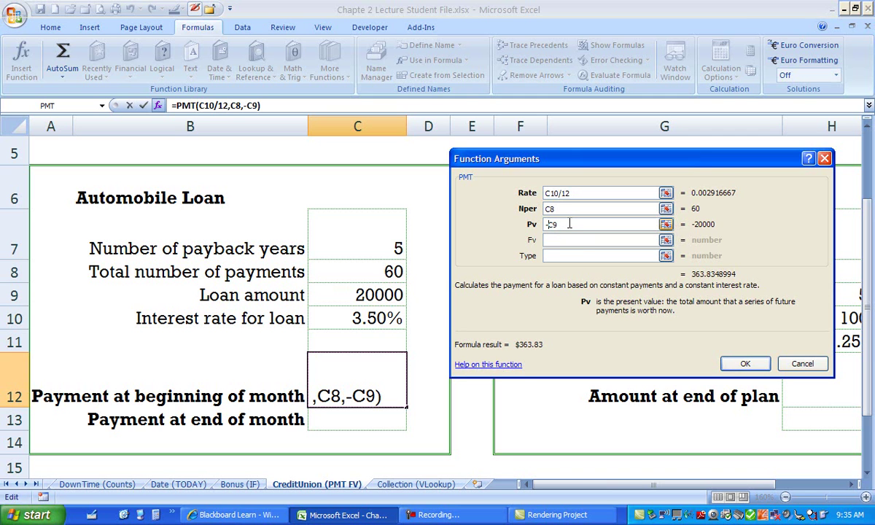
click(555, 255)
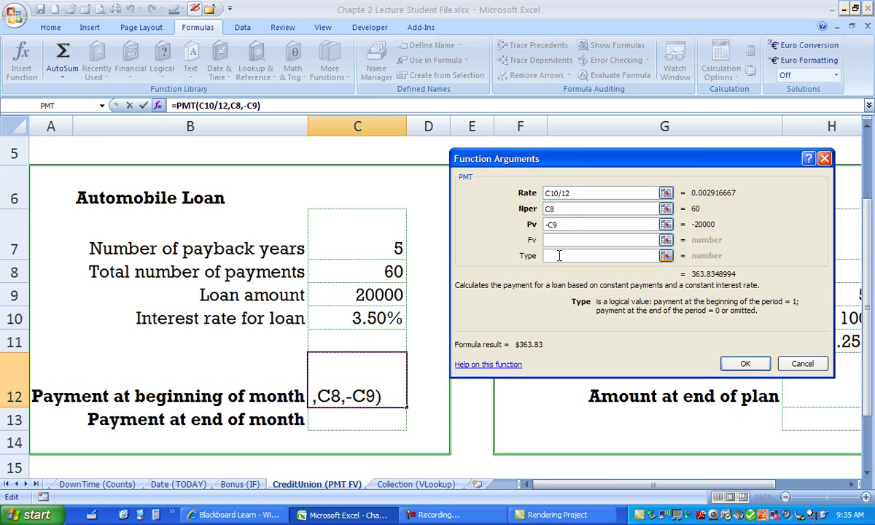
text(1)
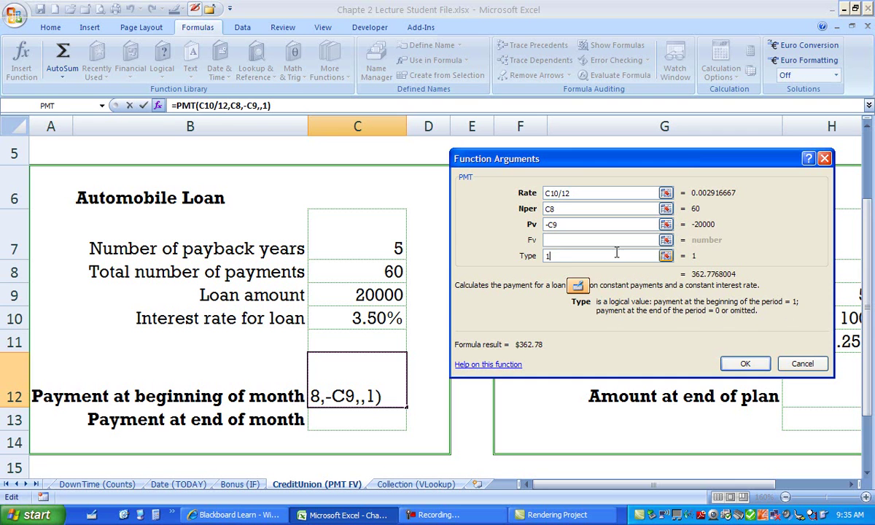
click(746, 363)
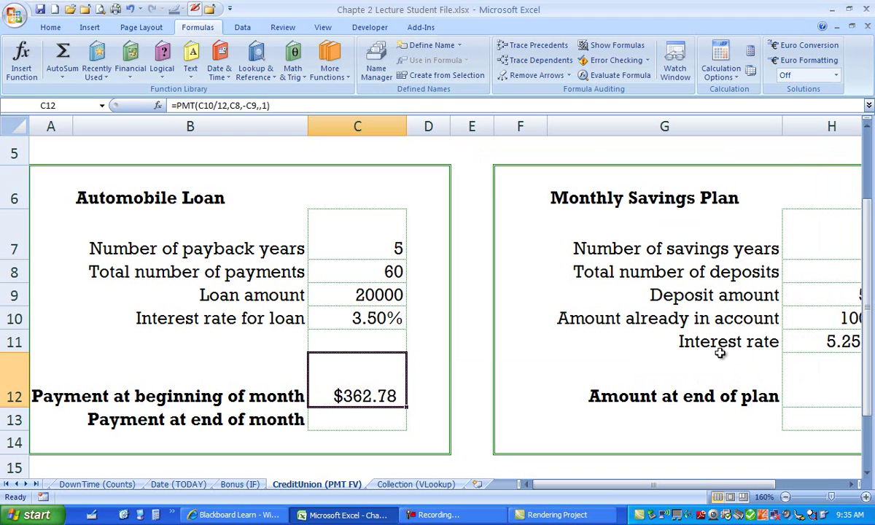
Insert the PMT function in C13 with C10/12 as the Rate and C8 as the Nper argument.
click(375, 412)
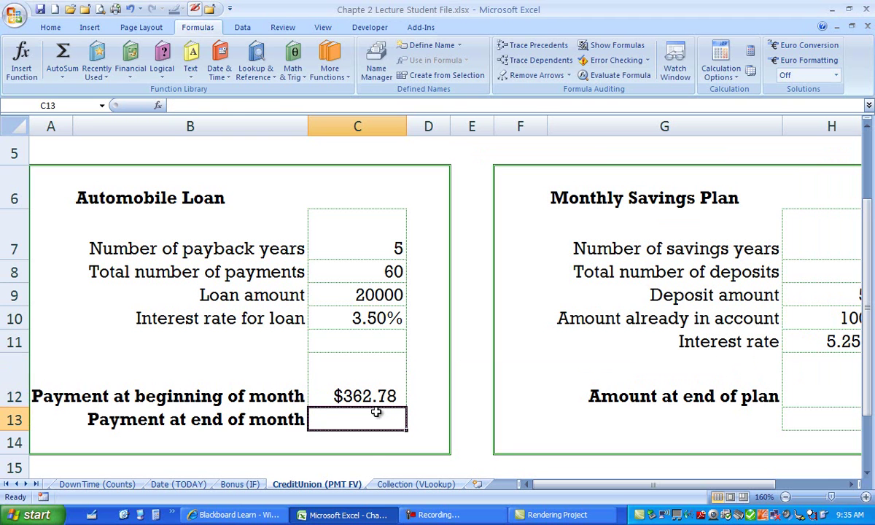
click(128, 73)
drag(218, 188, 217, 314)
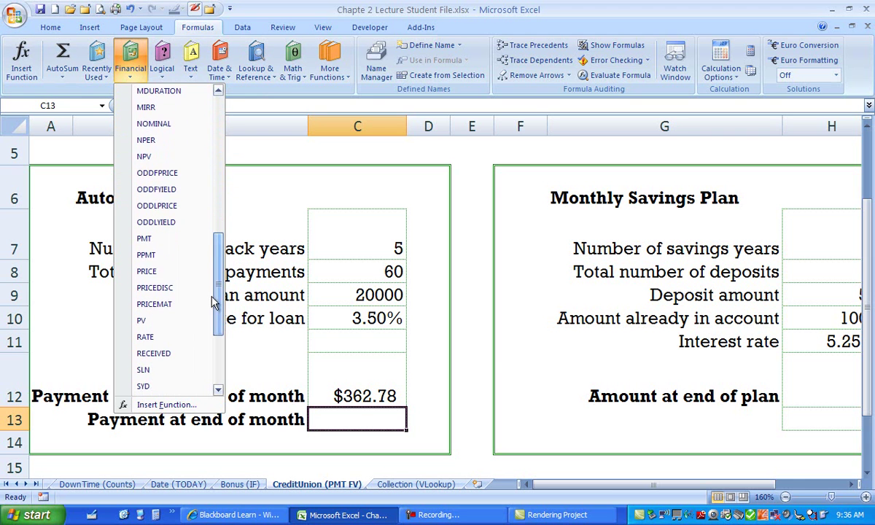
click(168, 235)
drag(566, 148, 579, 134)
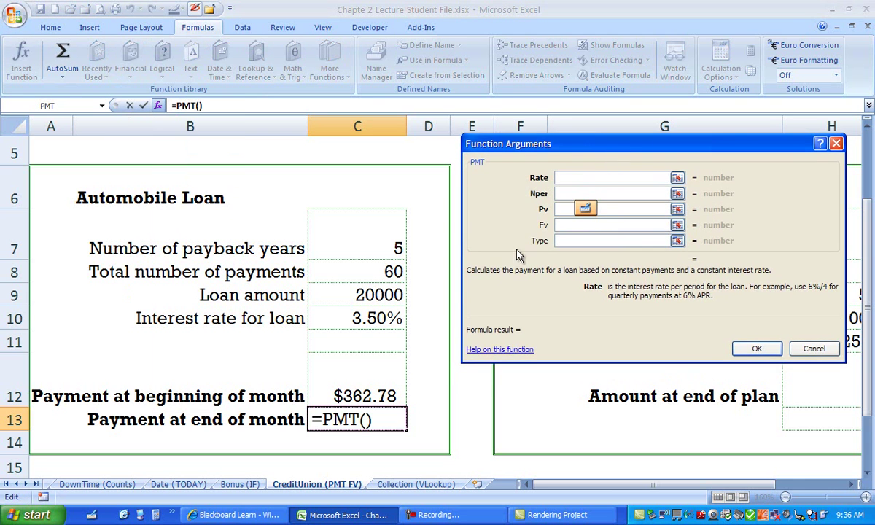
click(377, 318)
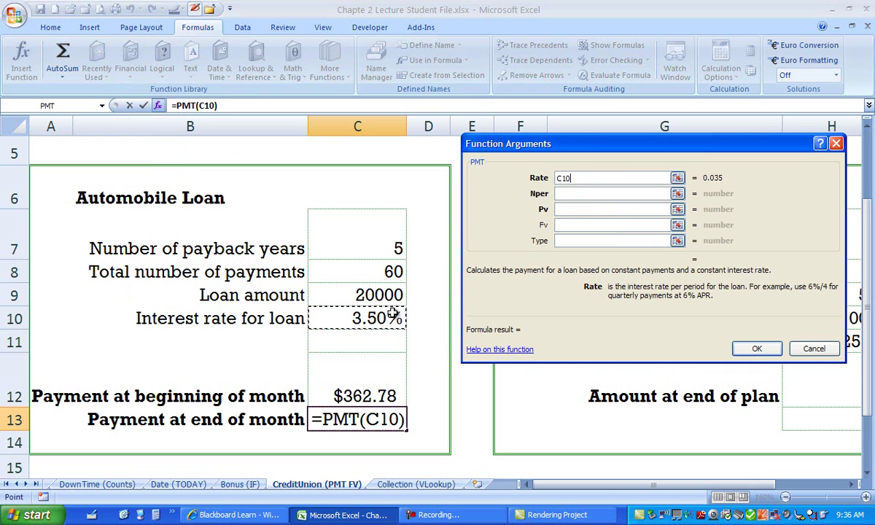
text(/12)
click(587, 193)
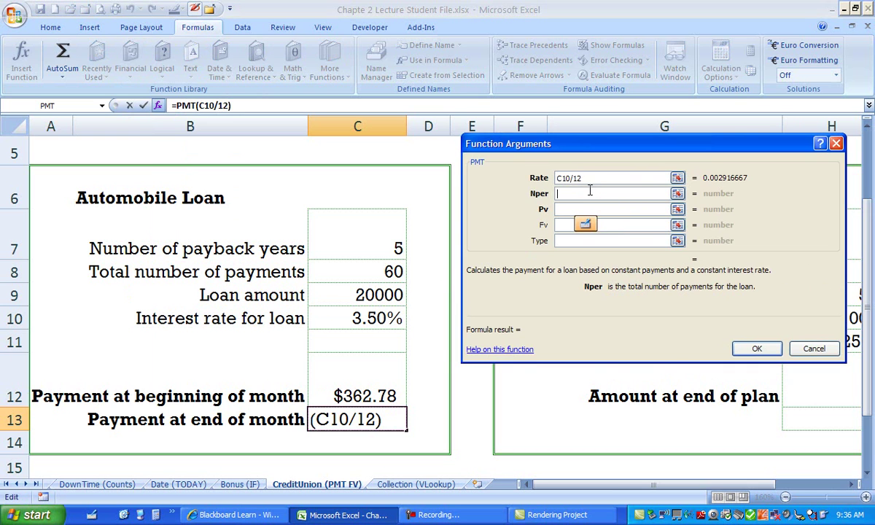
click(392, 272)
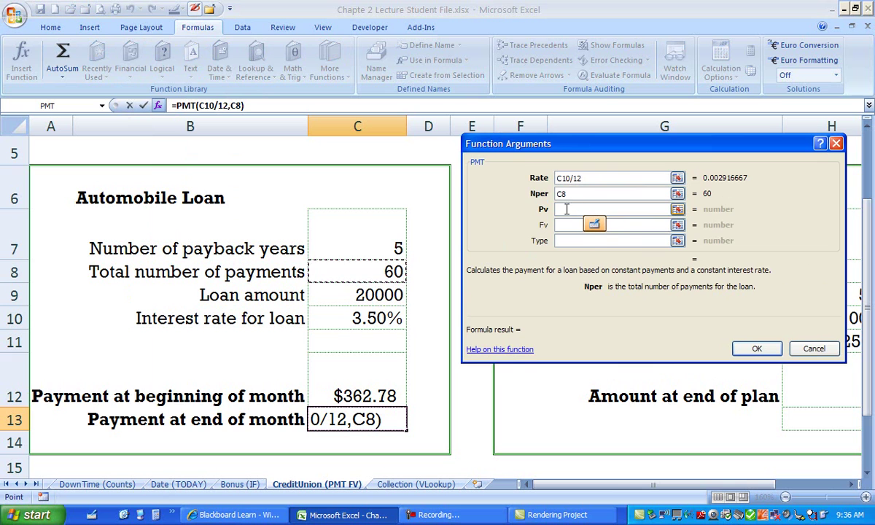
Complete the end-of-month PMT function in C13 with -C9 as the Pv argument, leaving Type empty.
click(566, 209)
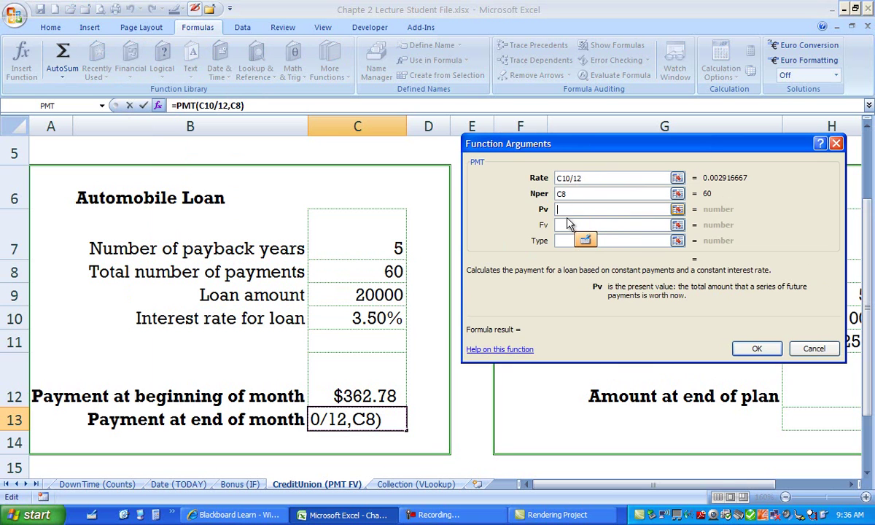
click(393, 291)
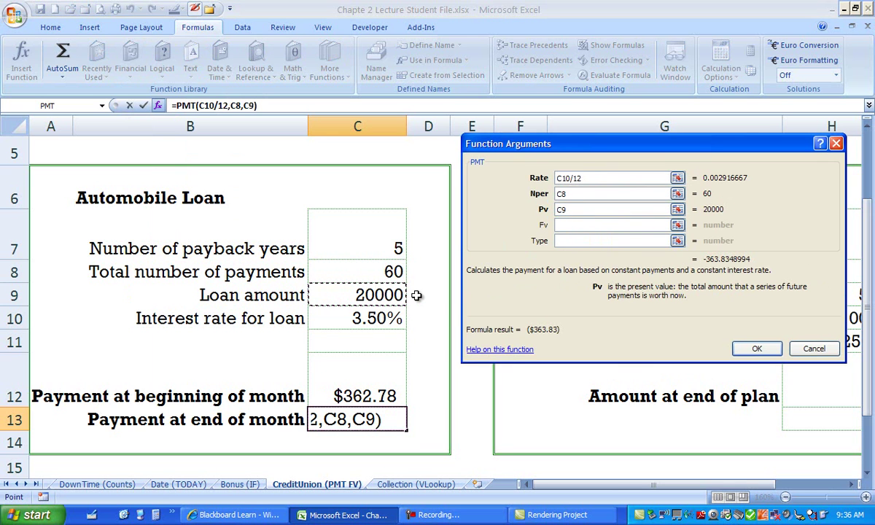
key(Left)
key(Left)
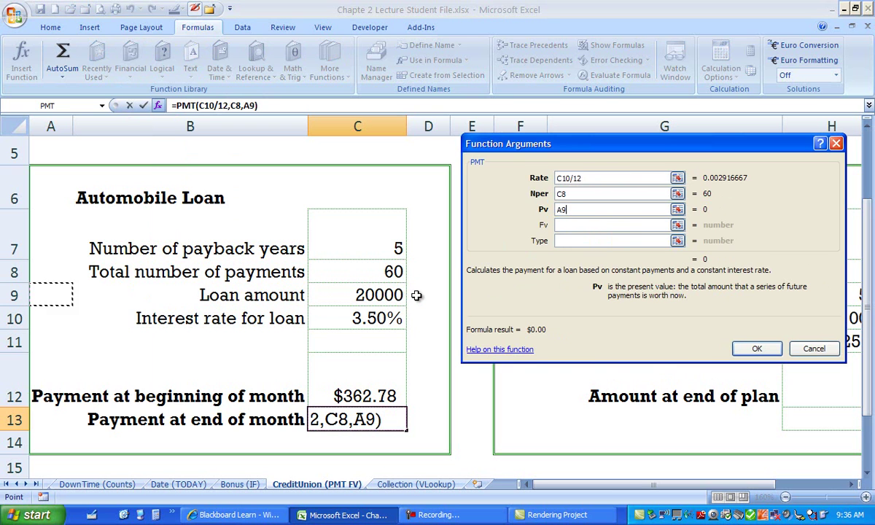
key(Right)
key(Right)
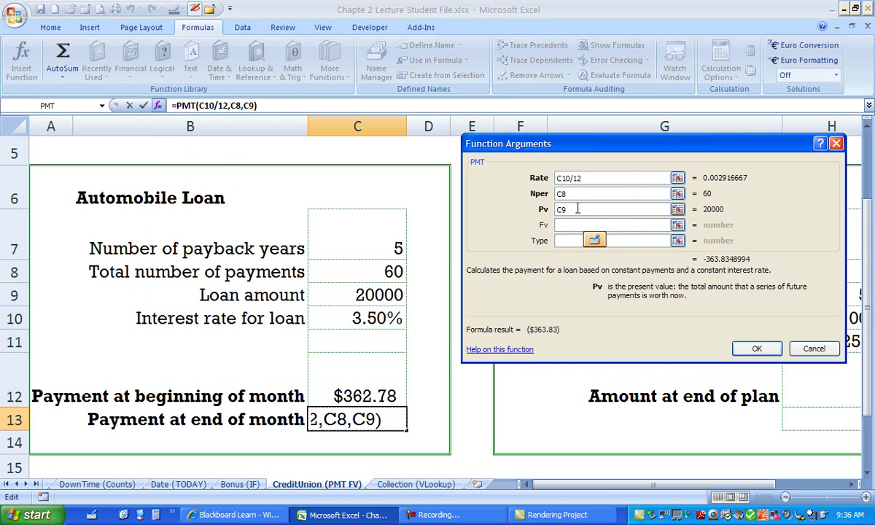
click(558, 210)
text(-)
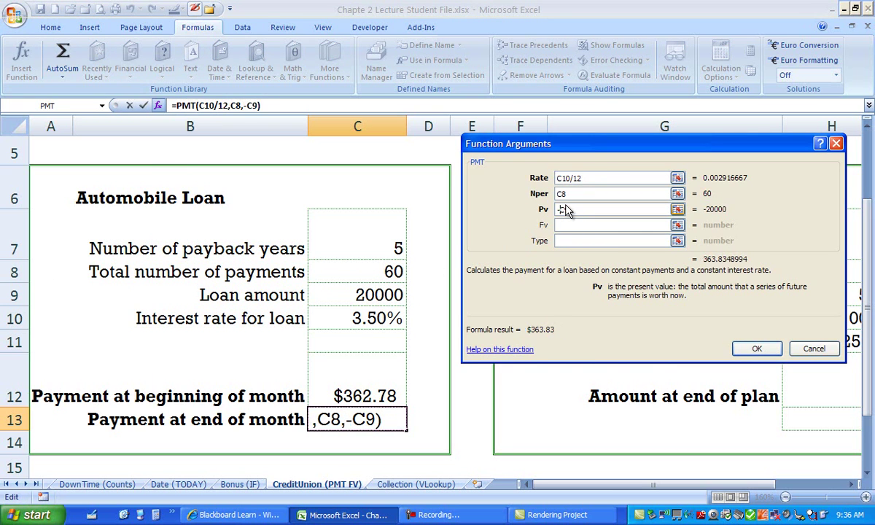
click(576, 241)
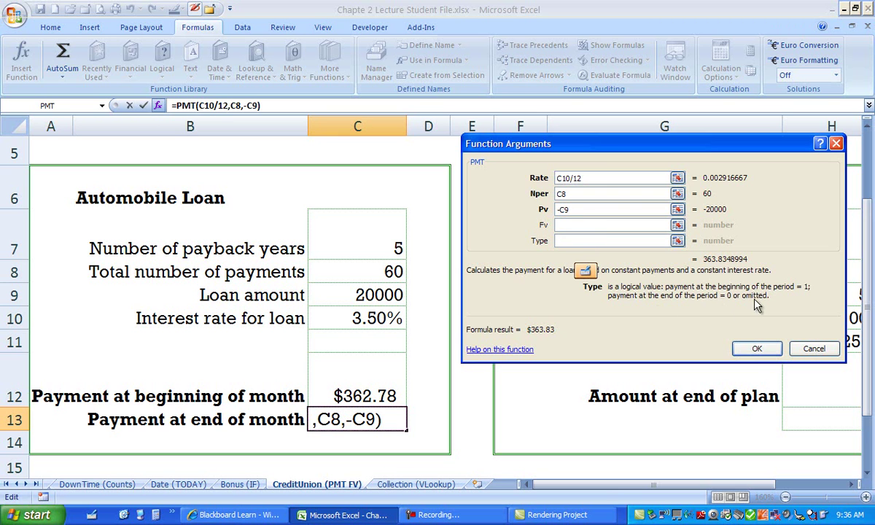
click(757, 349)
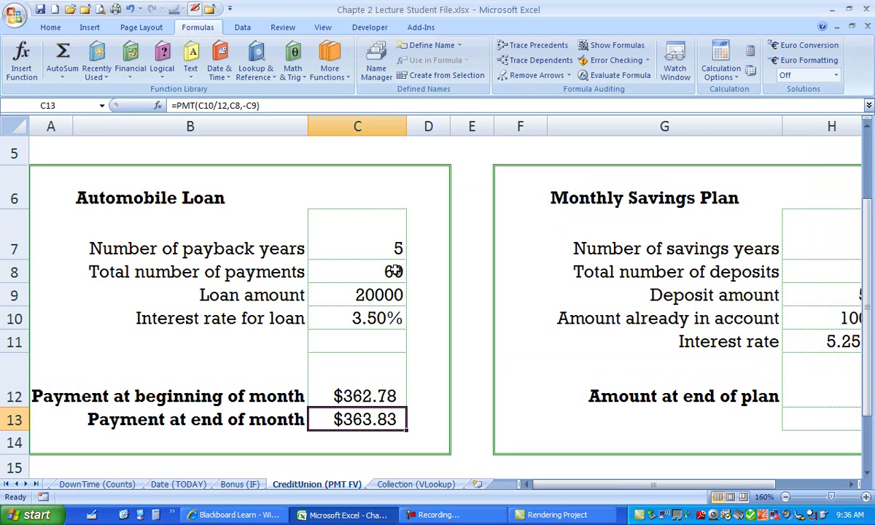
Set the automobile loan's number of payback years to 20 and its loan amount to 150000.
click(385, 242)
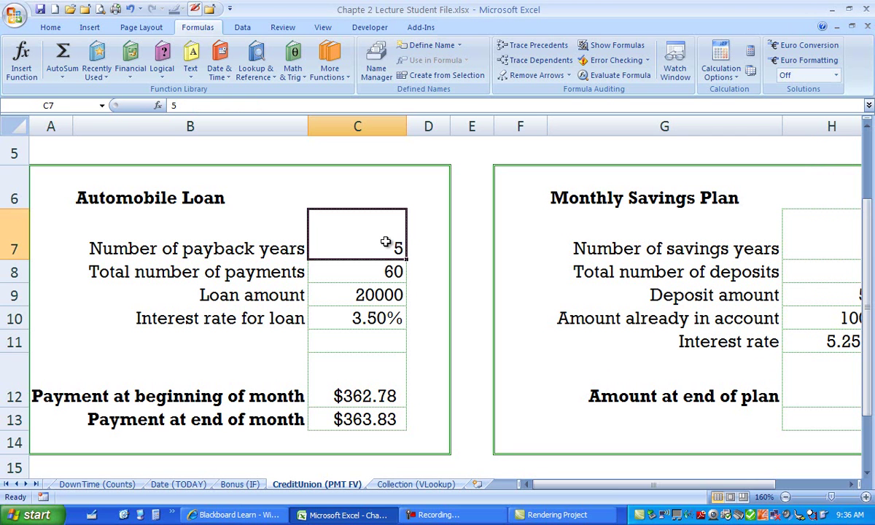
text(20)
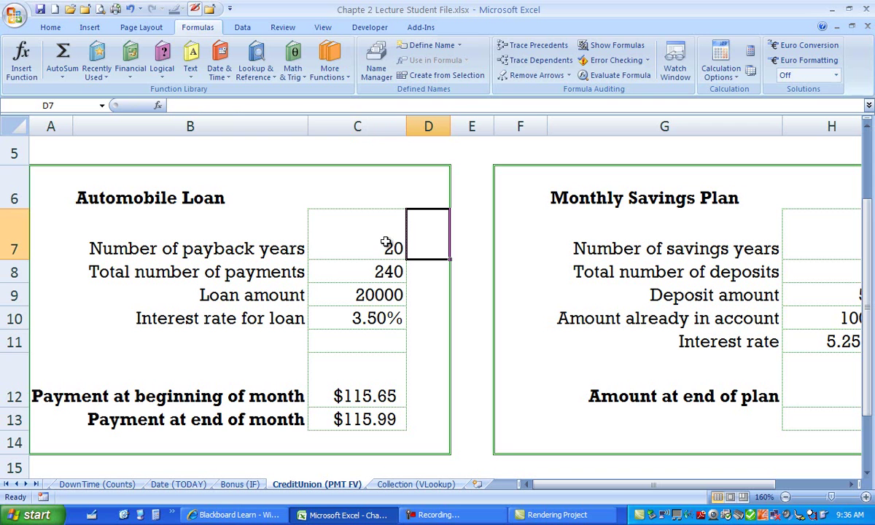
click(390, 295)
text(1)
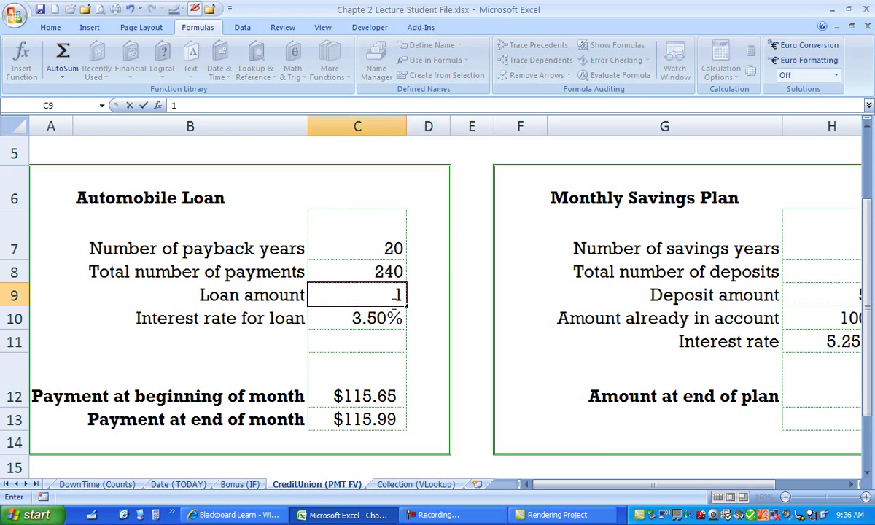
text(500)
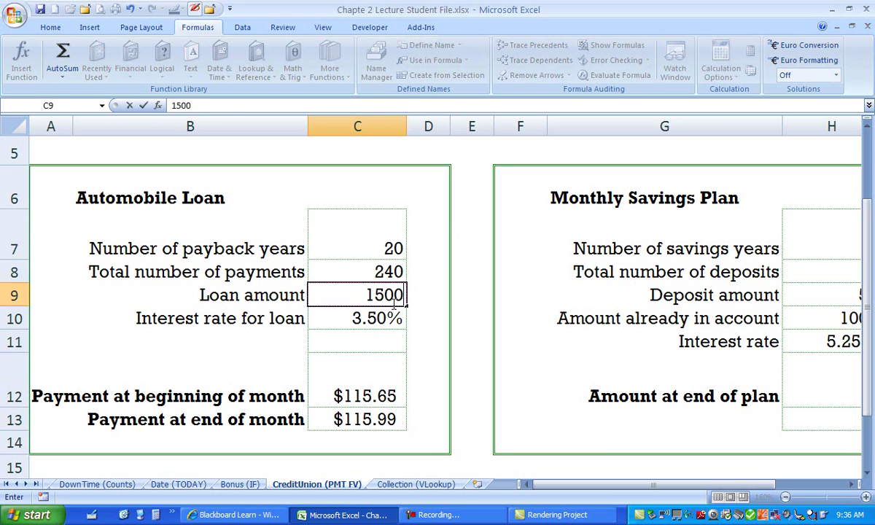
text(00)
key(Tab)
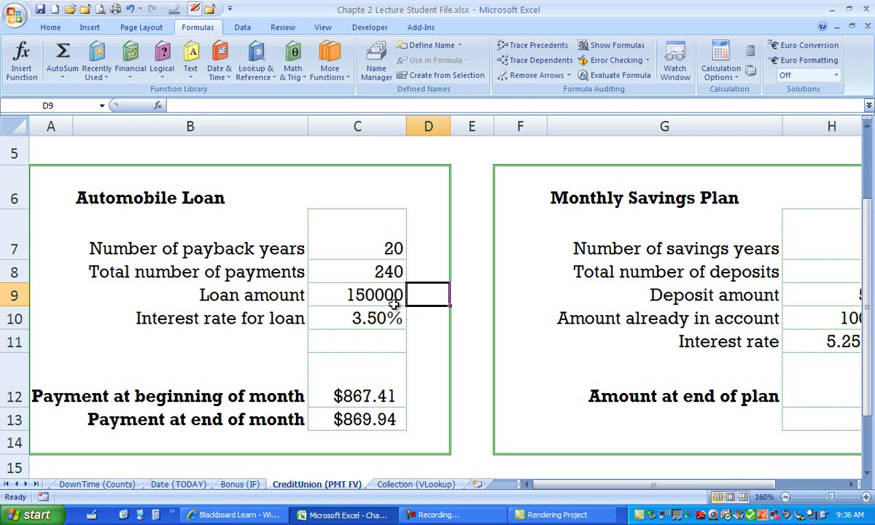
Set the automobile loan's interest rate to 4.75% and check the recalculated payments in C12 and C13.
click(391, 312)
text(4.75)
key(Return)
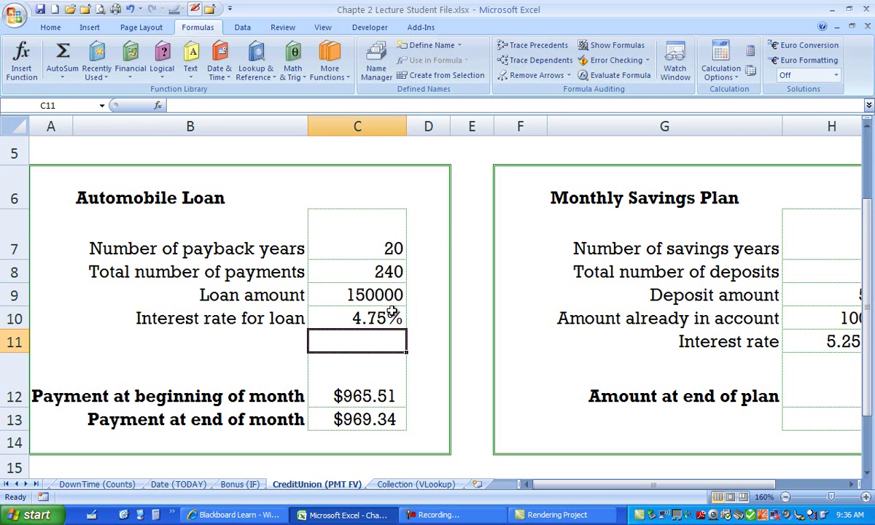
click(392, 383)
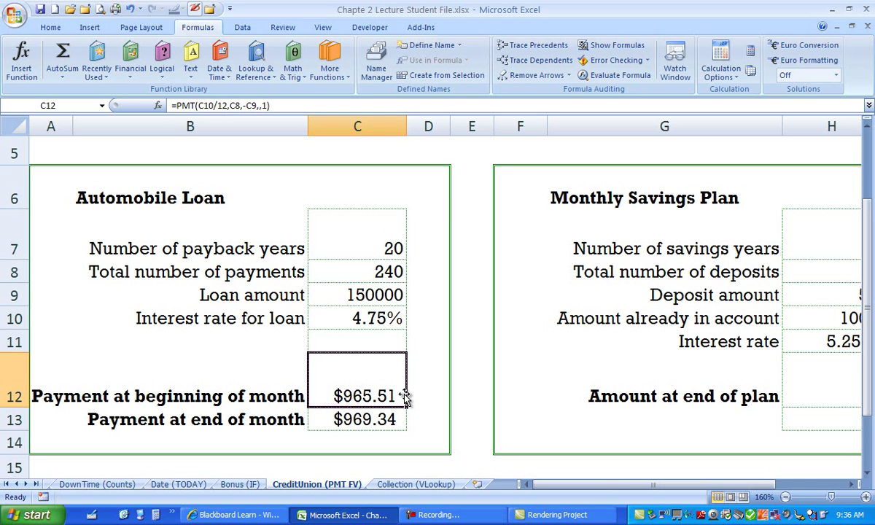
click(383, 414)
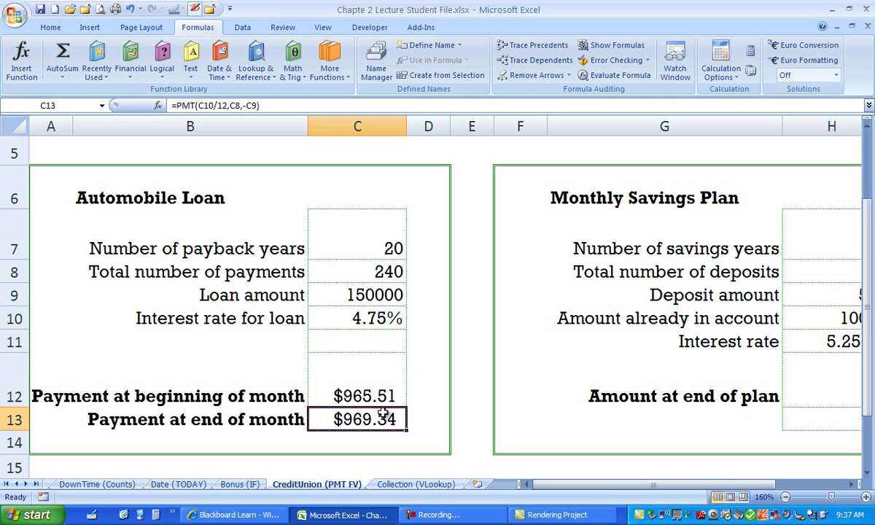
Calculate four times the total number of payments with =4*C8 in B18 and clear the cell.
drag(865, 393, 864, 429)
click(191, 421)
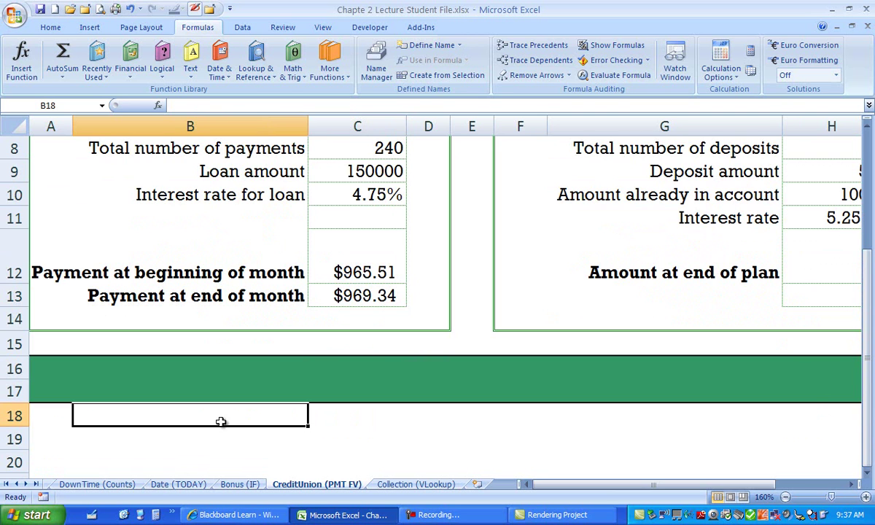
text(=4*)
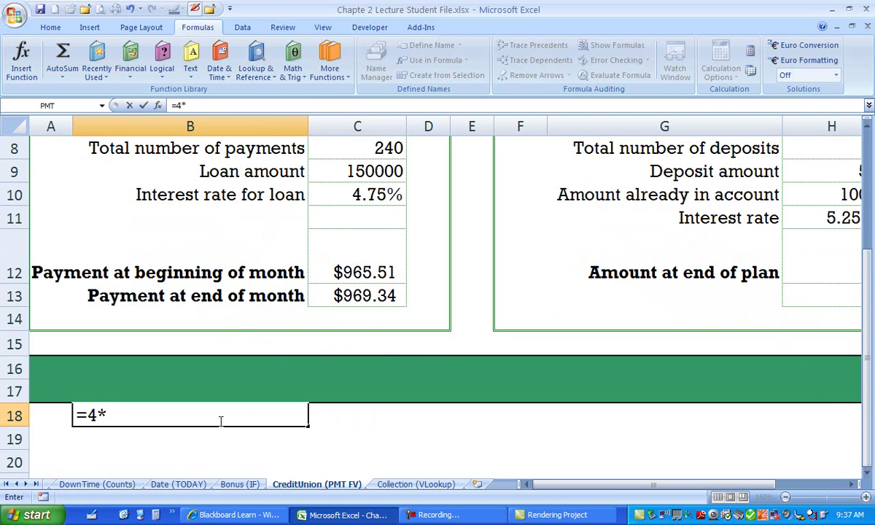
click(394, 148)
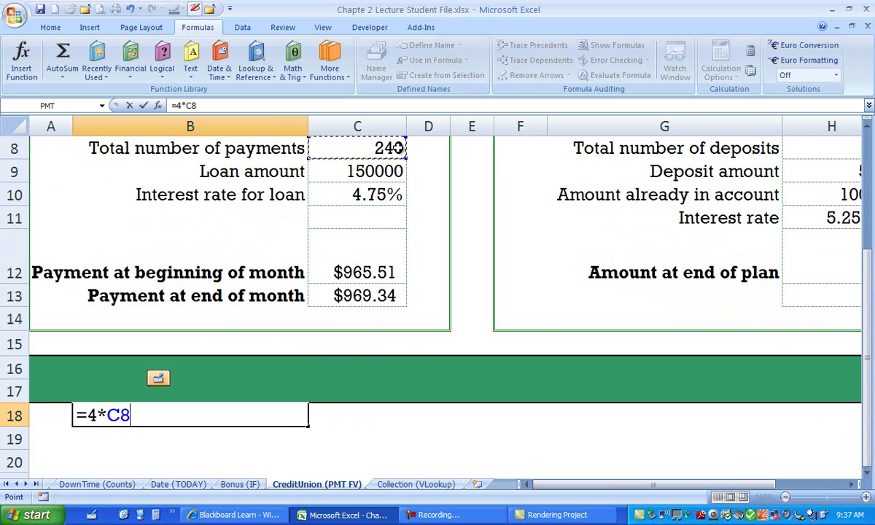
key(Return)
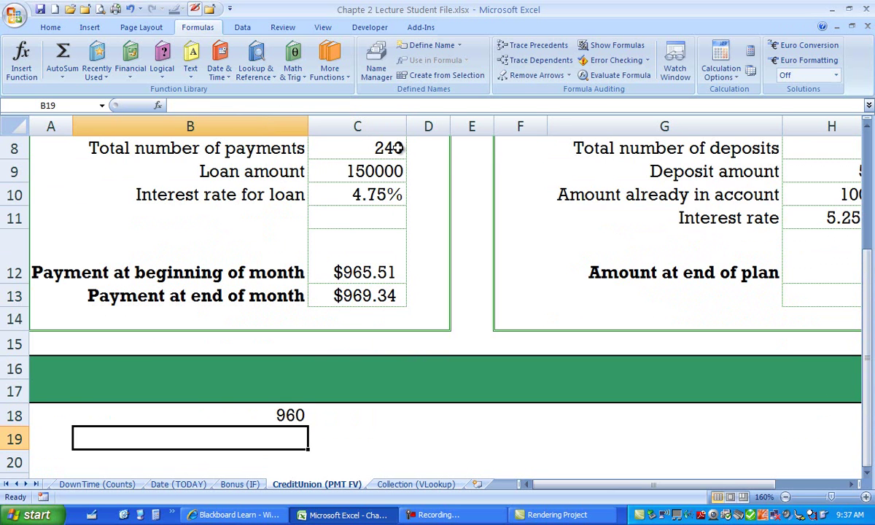
click(286, 414)
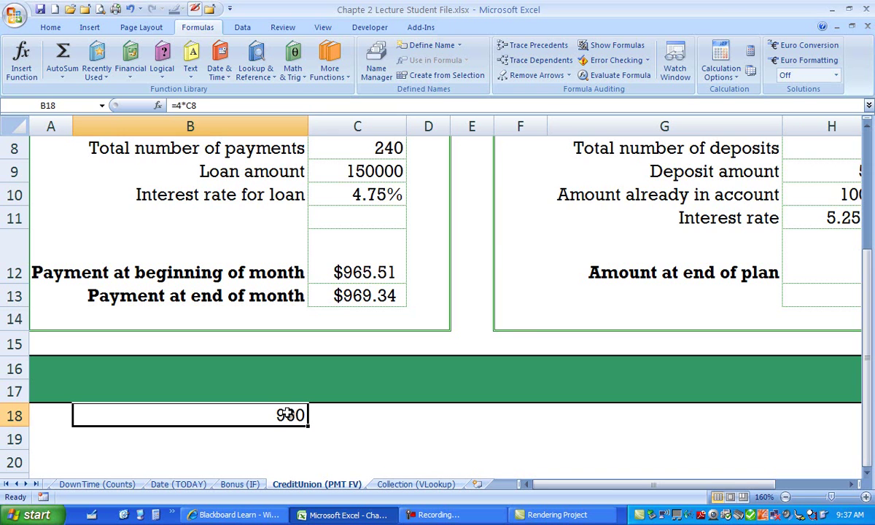
Calculate the Monthly Savings Plan's total number of deposits in H8 with the formula =H7*12.
drag(868, 306, 871, 276)
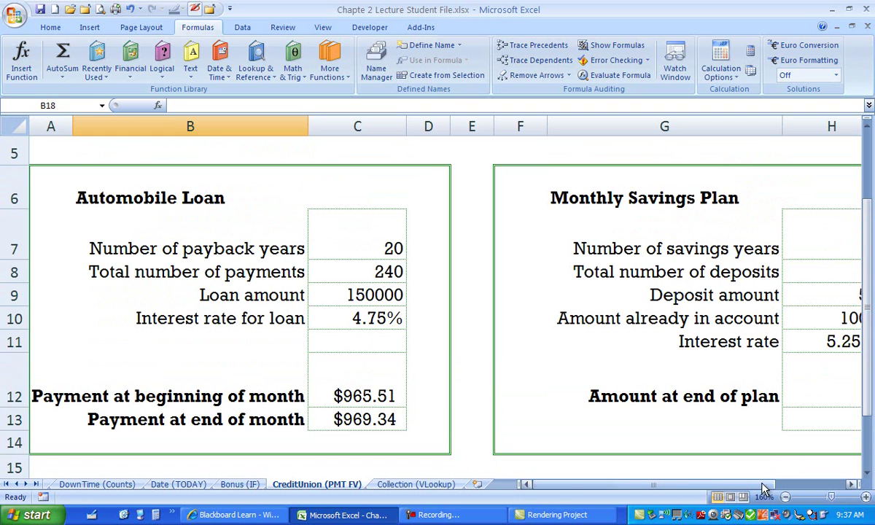
drag(772, 484, 822, 487)
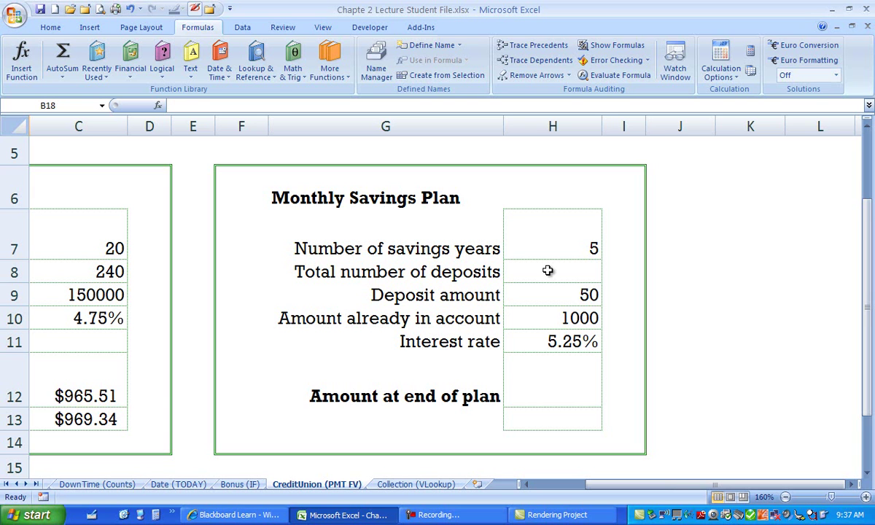
click(586, 249)
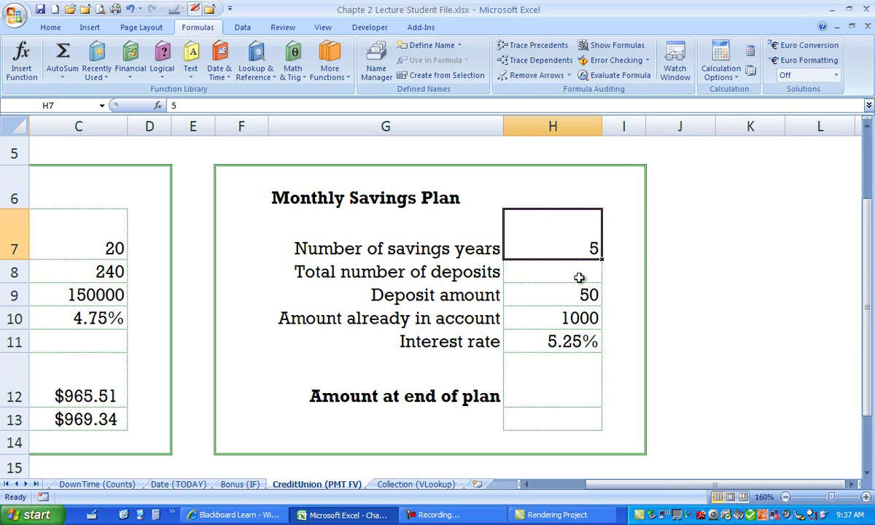
click(586, 276)
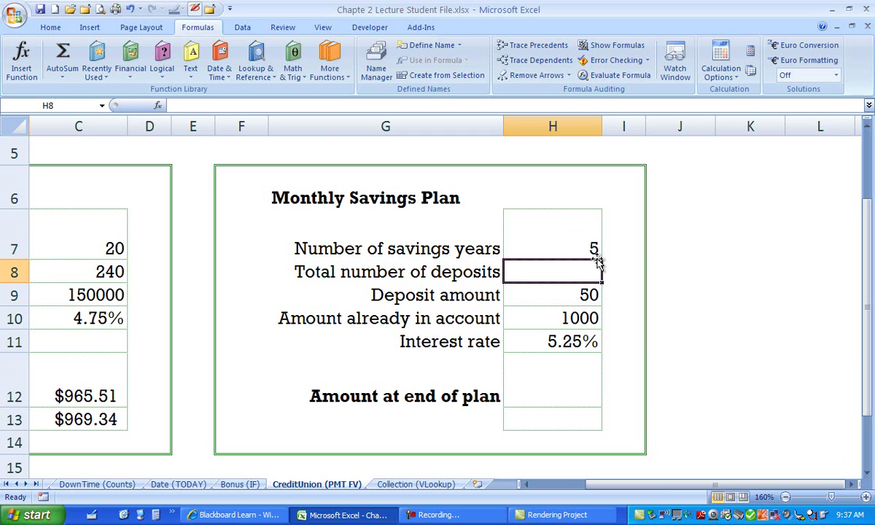
text(=)
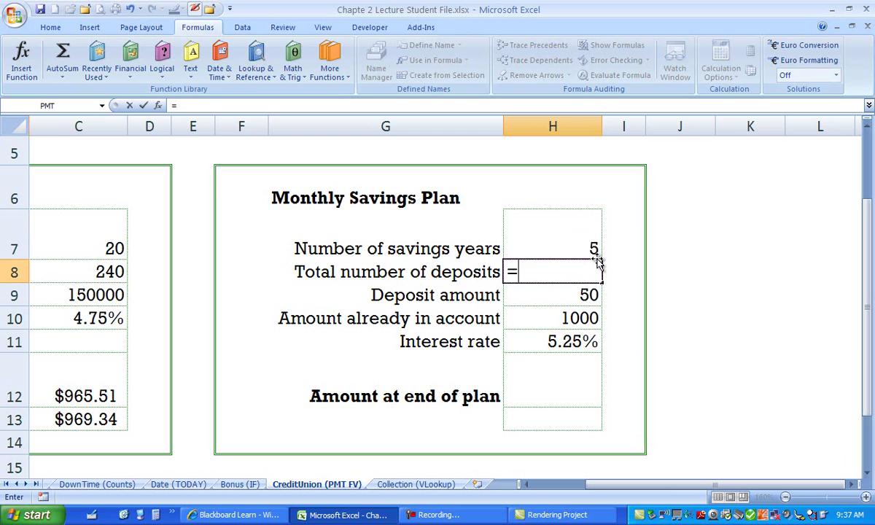
click(580, 247)
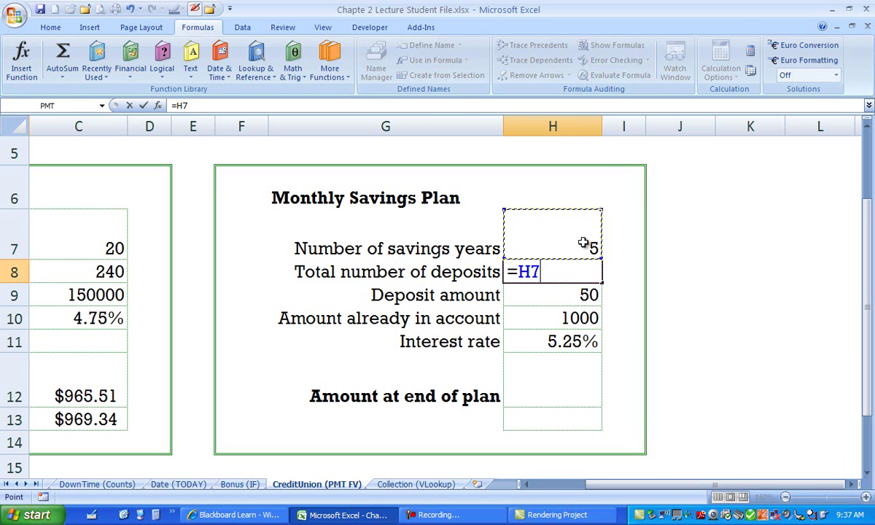
text(*12)
key(Return)
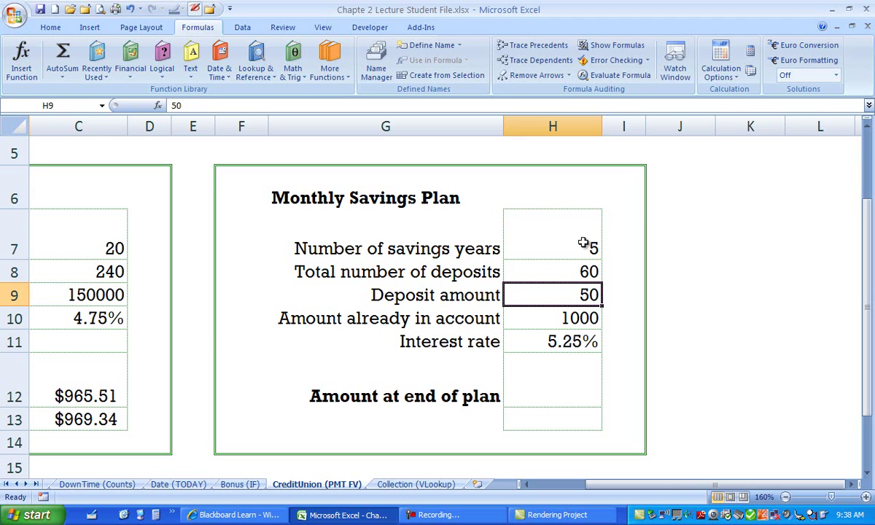
Insert the financial function FV in H12 for the amount at end of plan, keeping the savings inputs uncovered.
key(Return)
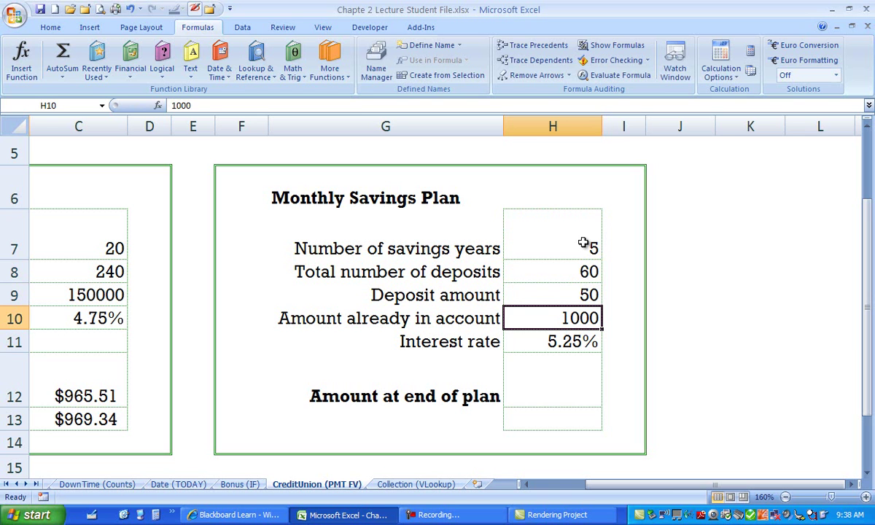
key(Return)
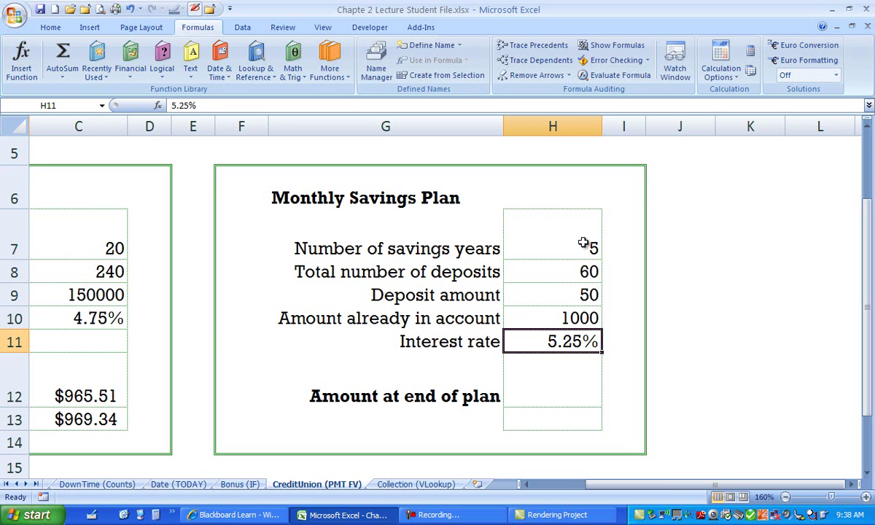
click(561, 396)
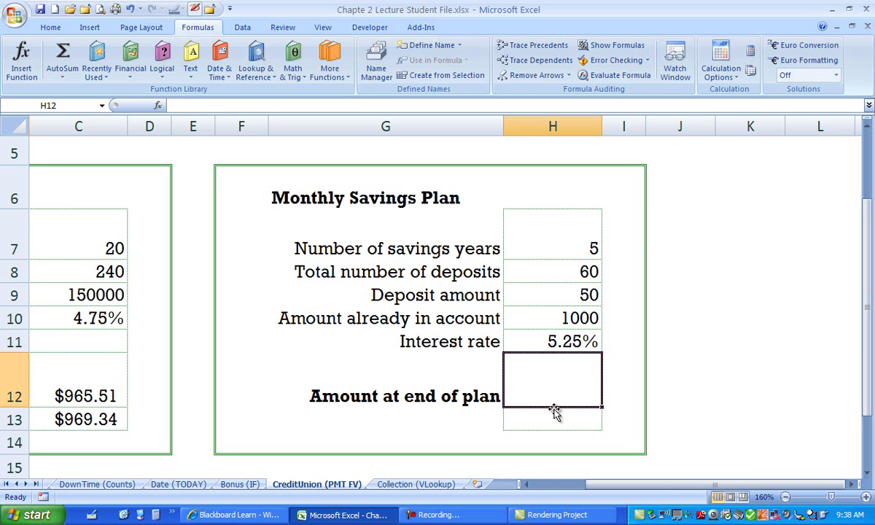
click(131, 65)
drag(221, 175, 226, 240)
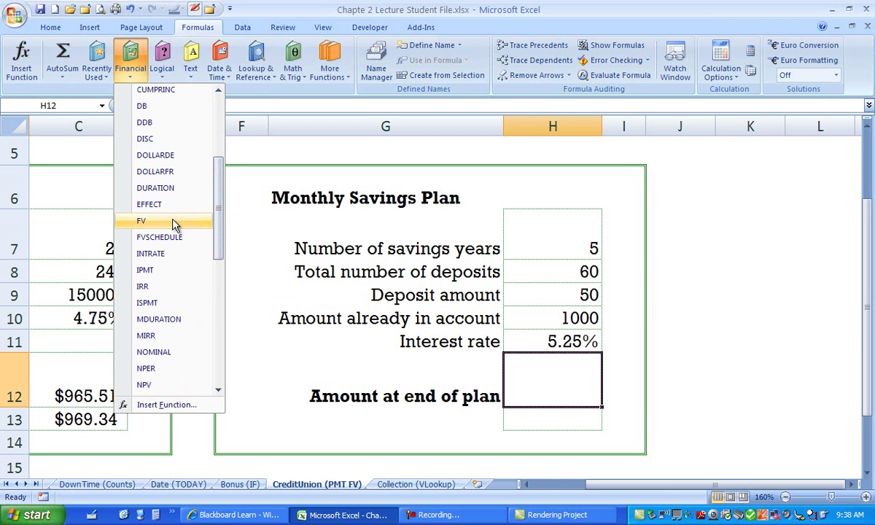
click(174, 222)
drag(621, 138, 607, 64)
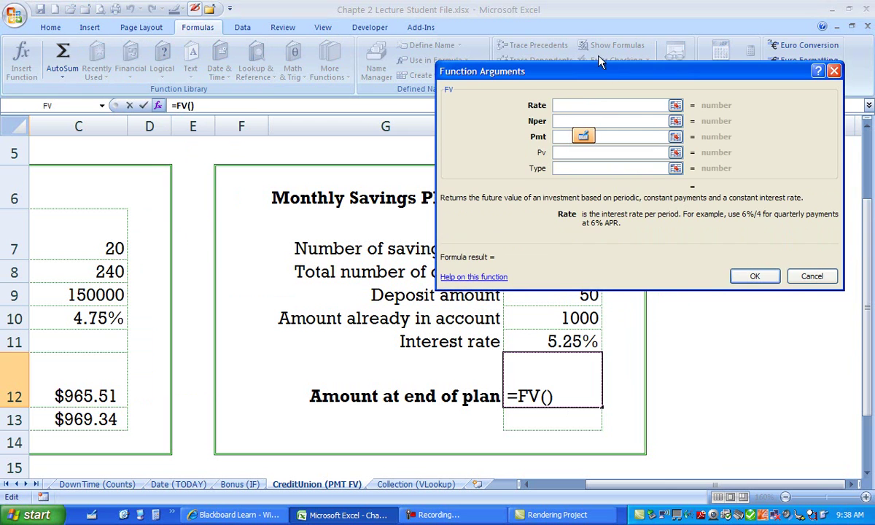
drag(611, 75, 255, 86)
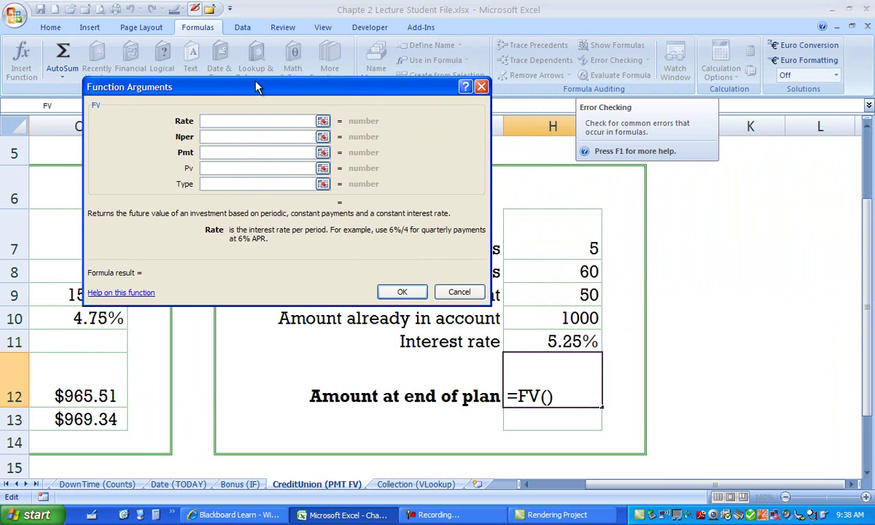
Set the FV function's Rate argument to H11/12 and its Nper argument to H8.
click(581, 340)
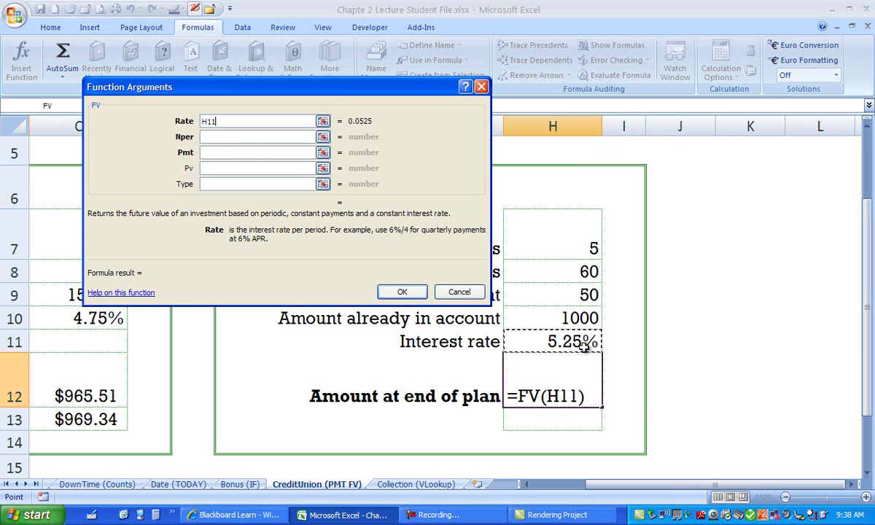
text(/12)
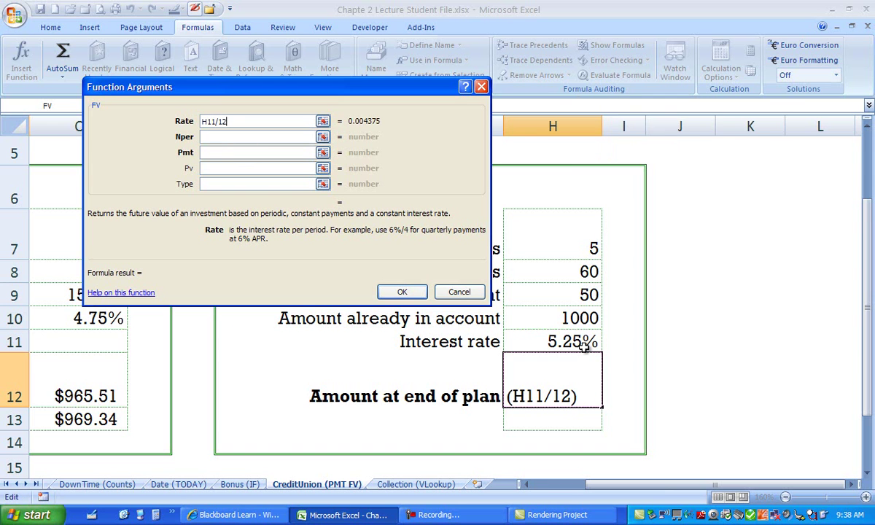
click(252, 138)
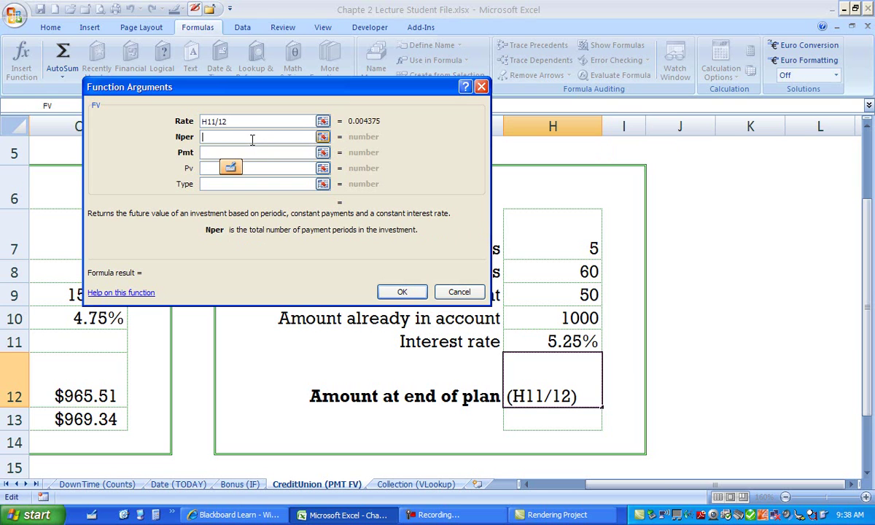
click(589, 271)
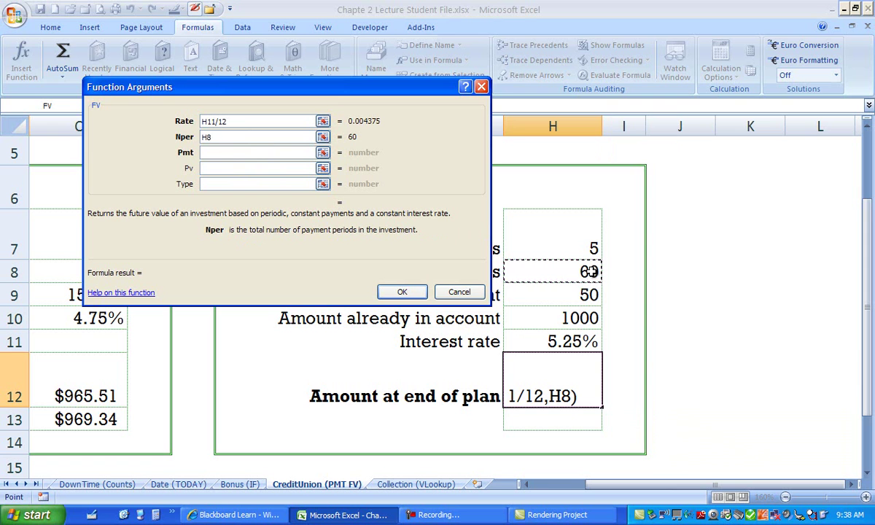
Set the FV function's Pmt argument to H9, Pv to H10 and Type to 1.
drag(386, 92, 317, 107)
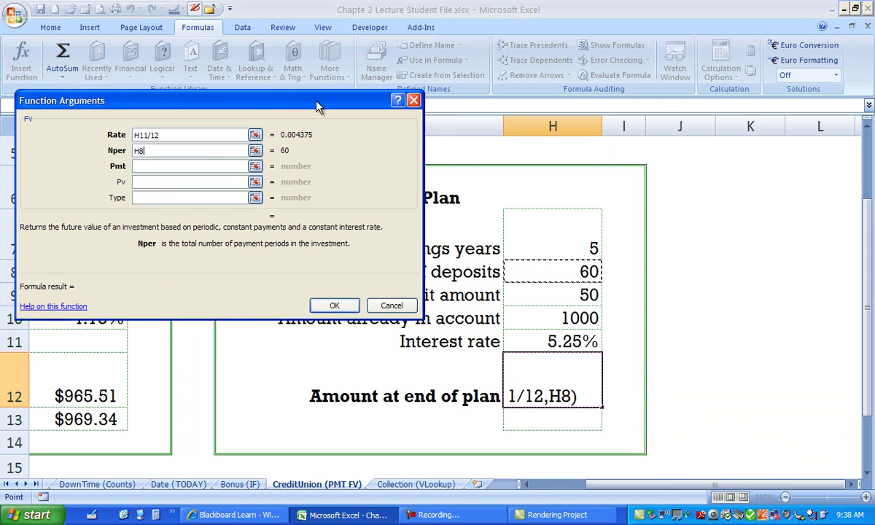
click(200, 167)
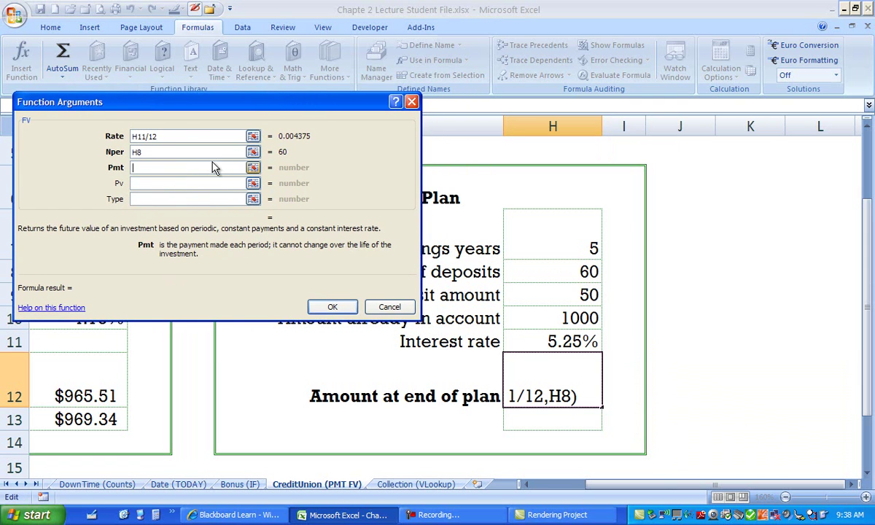
click(589, 294)
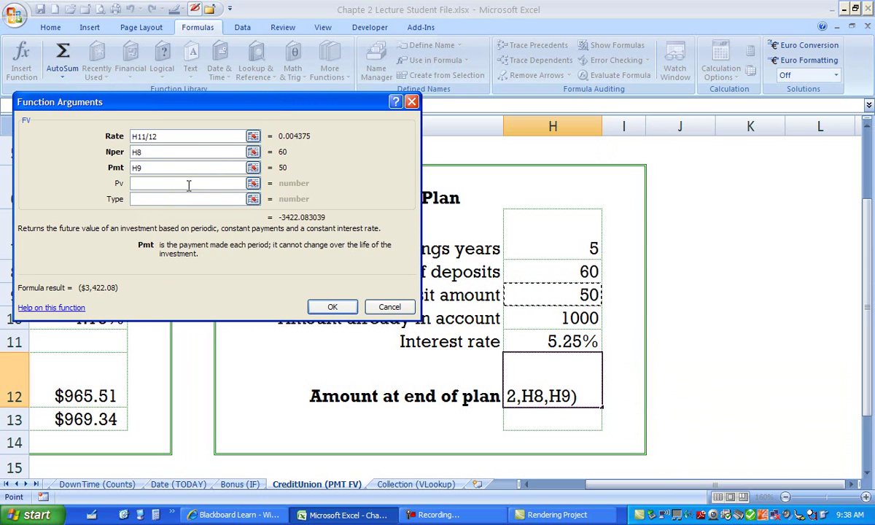
key(Tab)
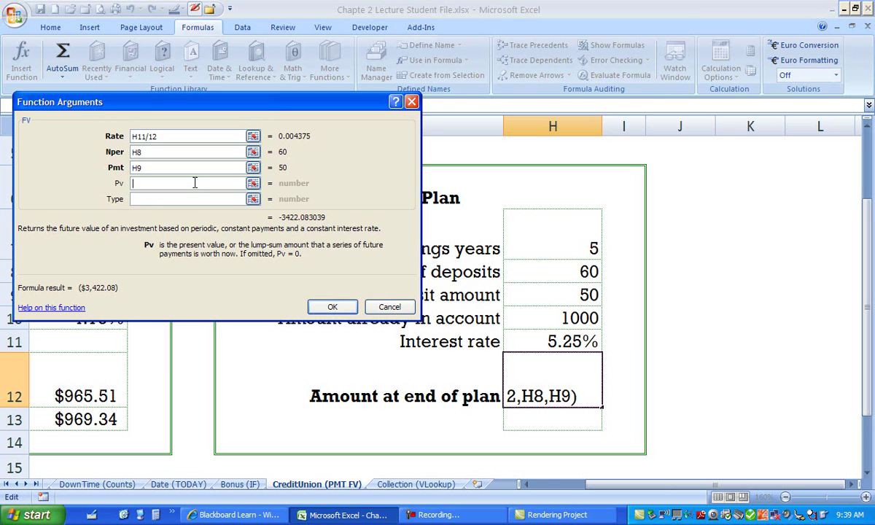
click(570, 318)
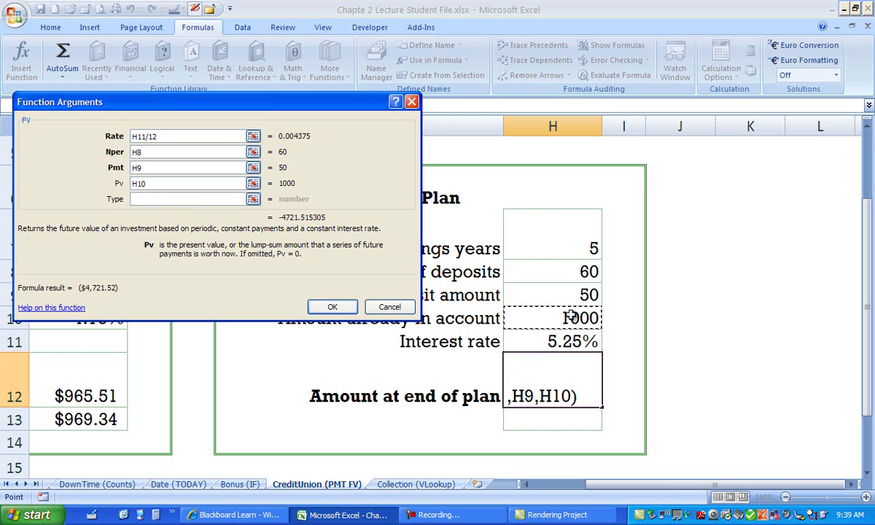
click(203, 199)
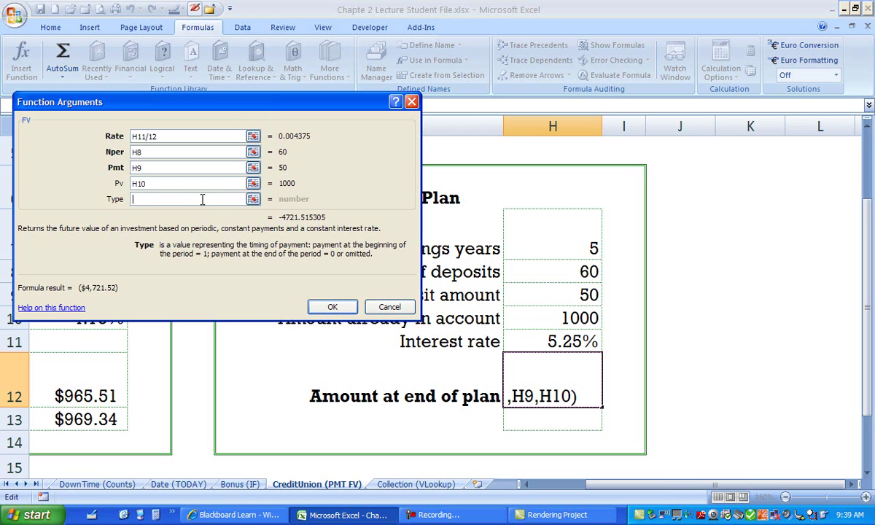
text(1)
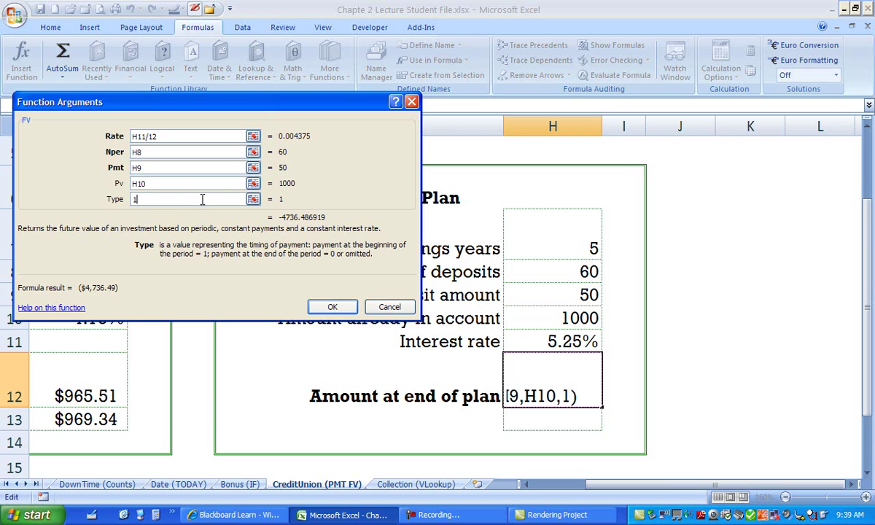
Try a minus sign before the FV function's Pv and Pmt arguments, and restore them to H10 and H9.
click(135, 183)
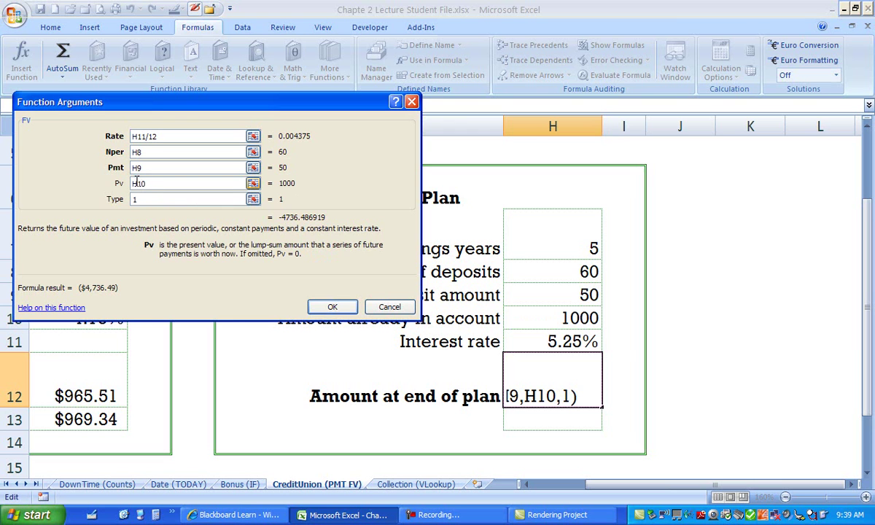
text(-)
key(BackSpace)
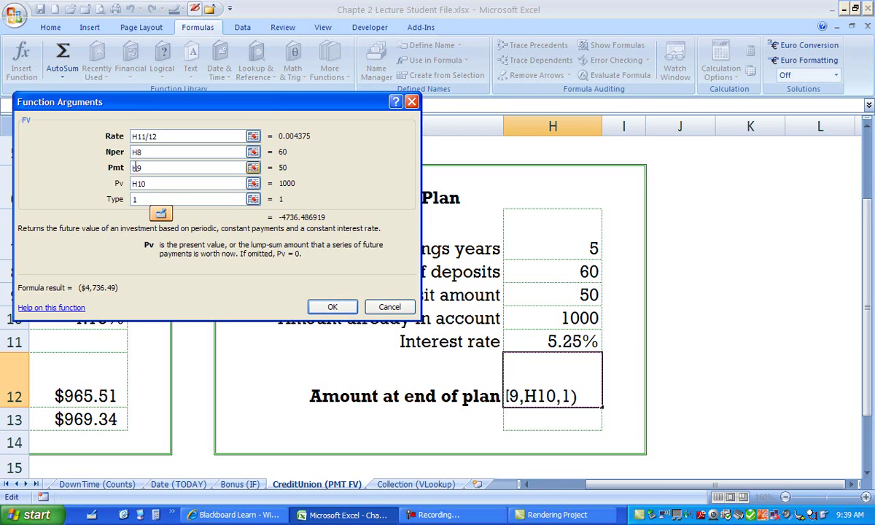
click(134, 169)
text(-)
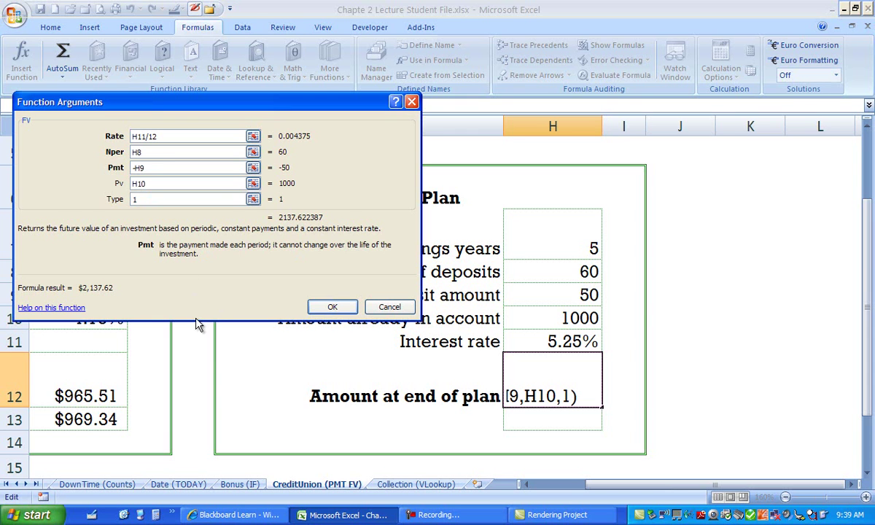
key(BackSpace)
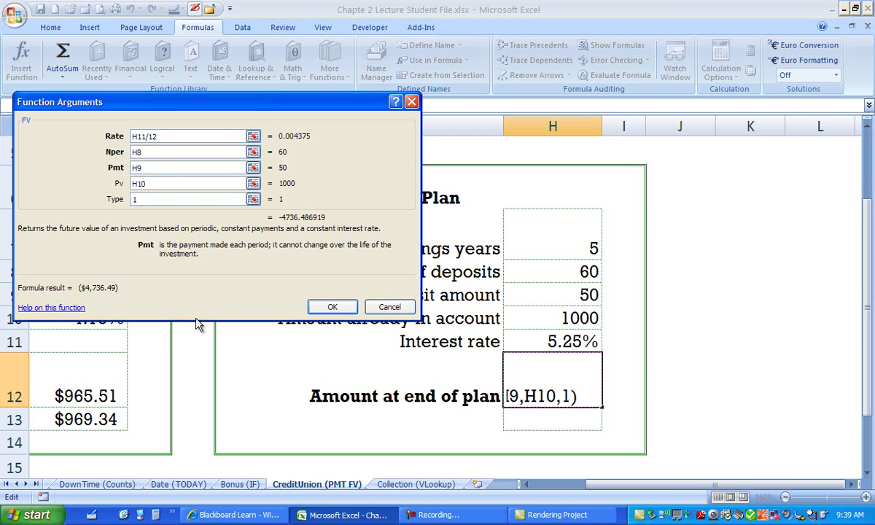
Complete the end-of-plan calculation in H12 as =FV(H11/12,H8,H9,H10,1).
click(332, 307)
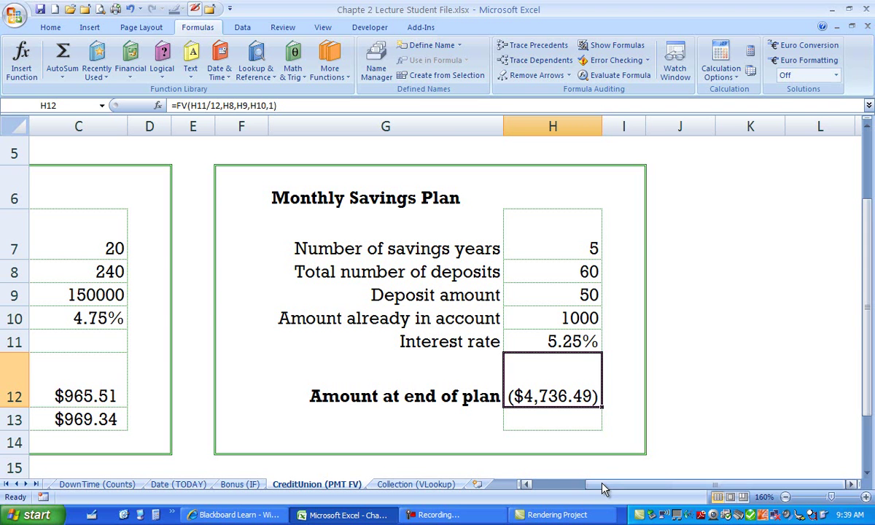
drag(605, 490, 543, 488)
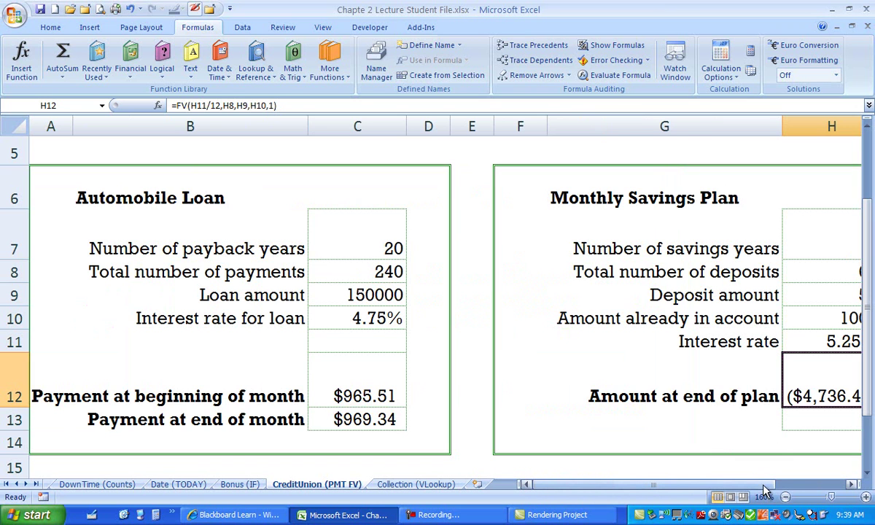
drag(764, 486, 792, 486)
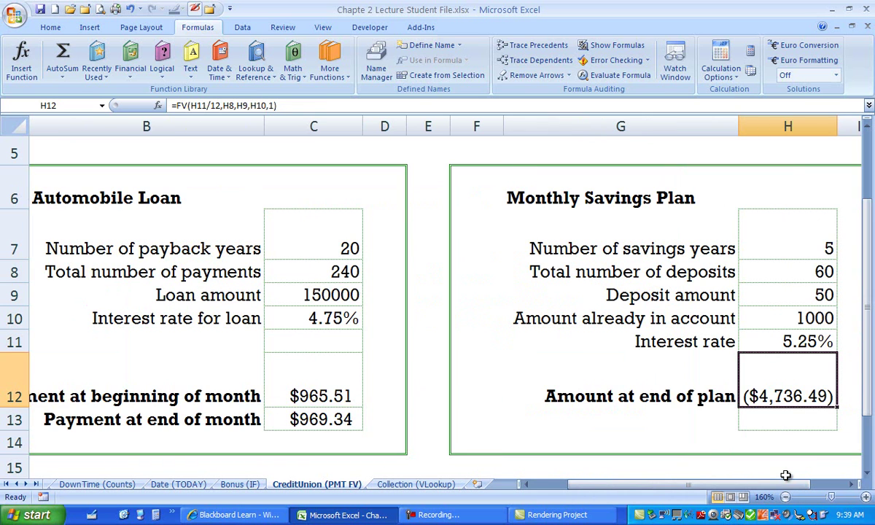